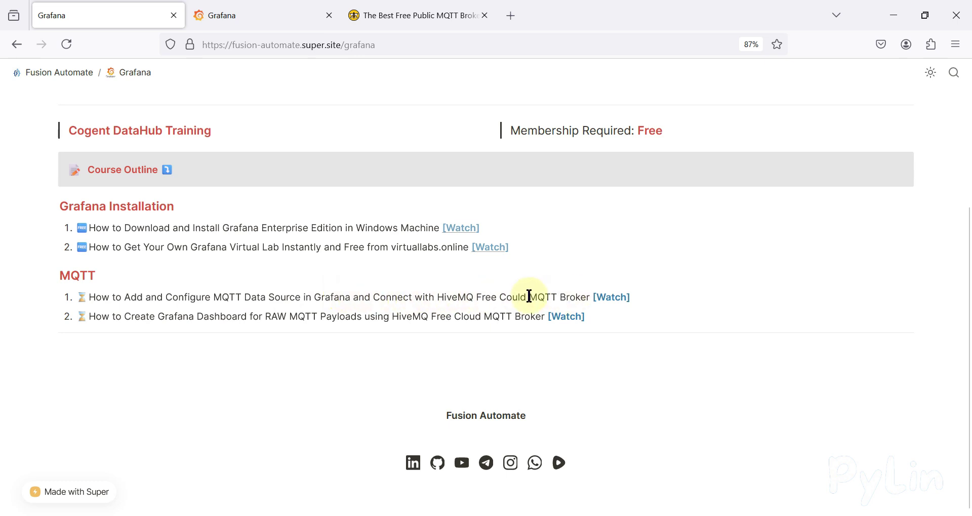
# - Switch to the Grafana browser tab showing the localhost:3000 home page
pyautogui.click(233, 7)
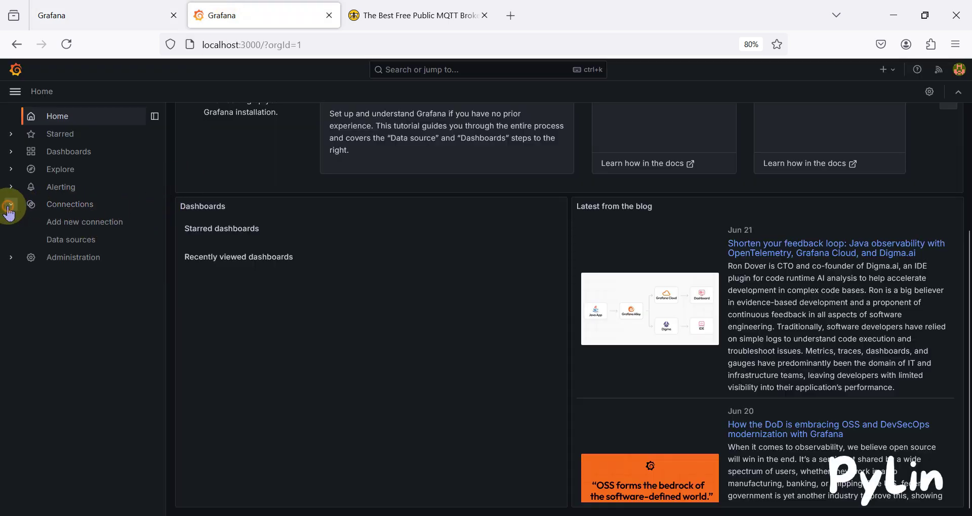
# - Check that the grafana-mqtt-datasource exists under Data sources, then return to MQTT Explorer
pyautogui.click(75, 240)
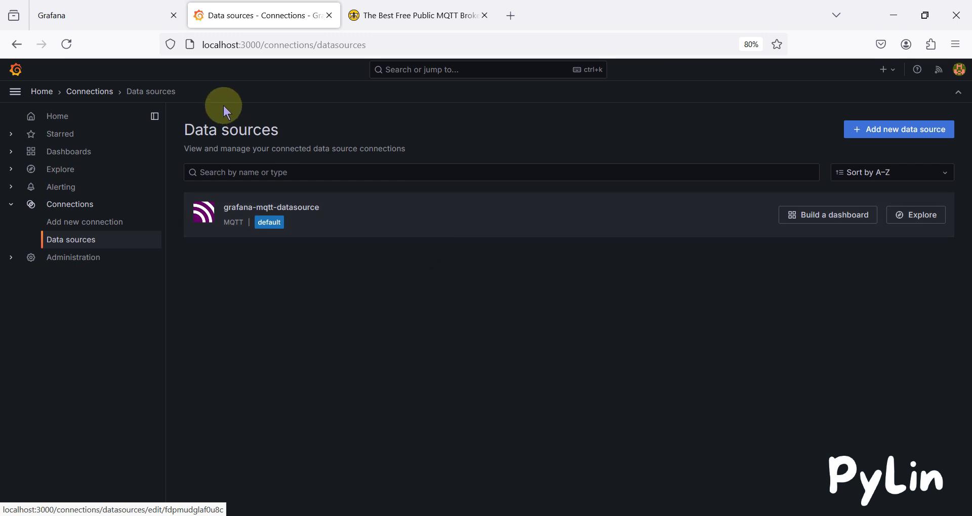
pyautogui.click(132, 19)
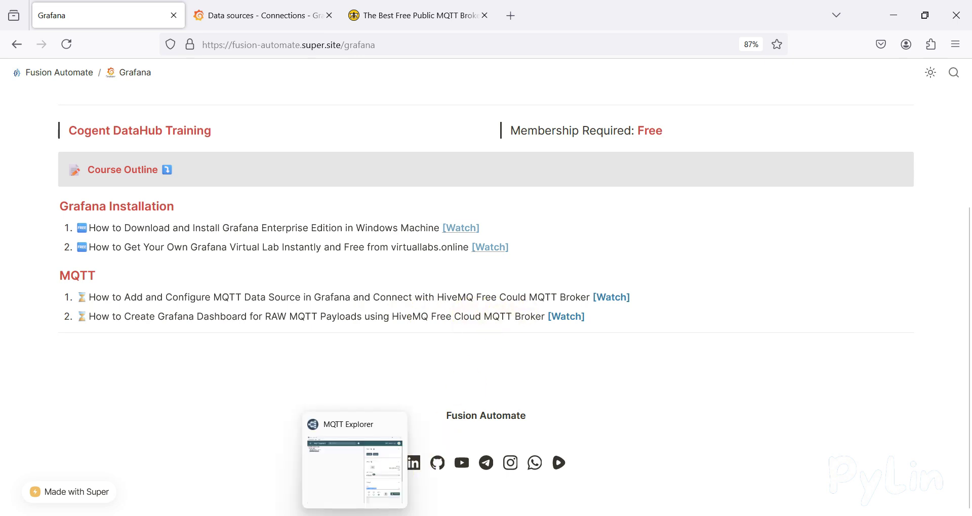
pyautogui.click(355, 515)
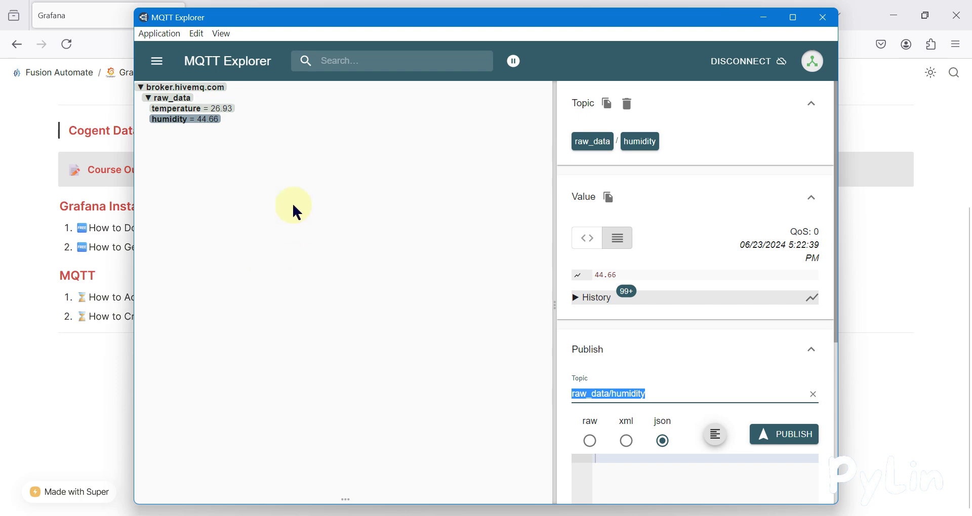
# - Expand raw_data, compare the live temperature and humidity values, then minimize MQTT Explorer
pyautogui.click(183, 106)
pyautogui.click(182, 100)
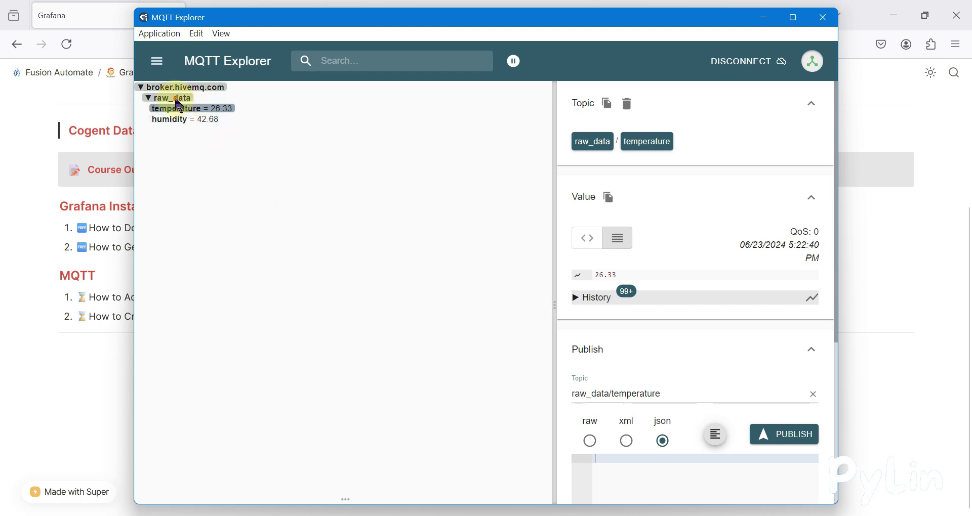
pyautogui.click(147, 98)
pyautogui.click(172, 108)
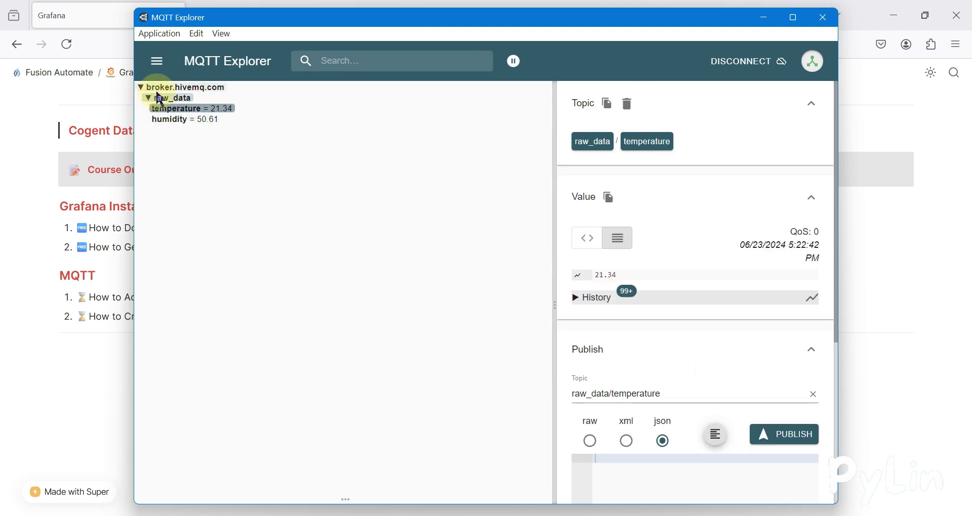
pyautogui.click(186, 120)
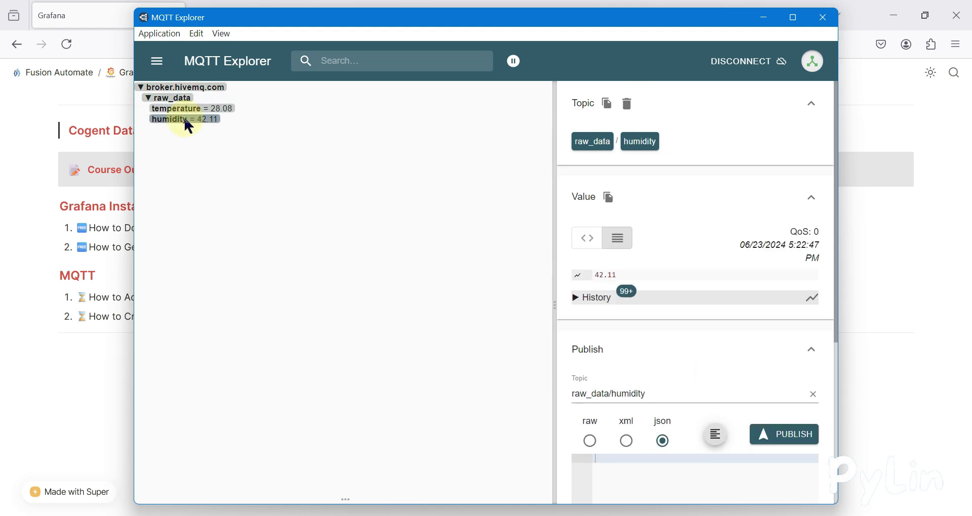
pyautogui.click(201, 110)
pyautogui.click(201, 119)
pyautogui.click(217, 109)
pyautogui.click(218, 120)
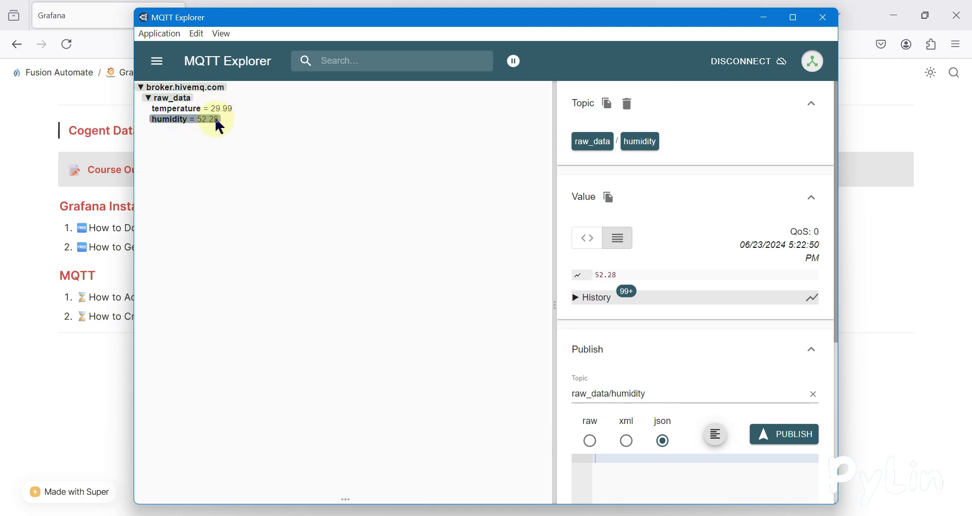
pyautogui.click(763, 21)
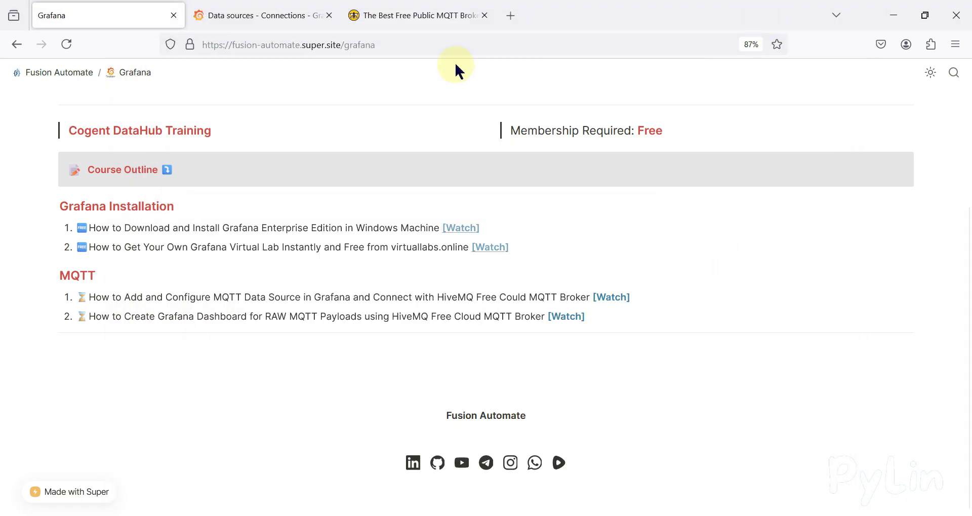
# - Build a new dashboard with a visualization querying grafana-mqtt-datasource, ready for a topic
pyautogui.click(250, 23)
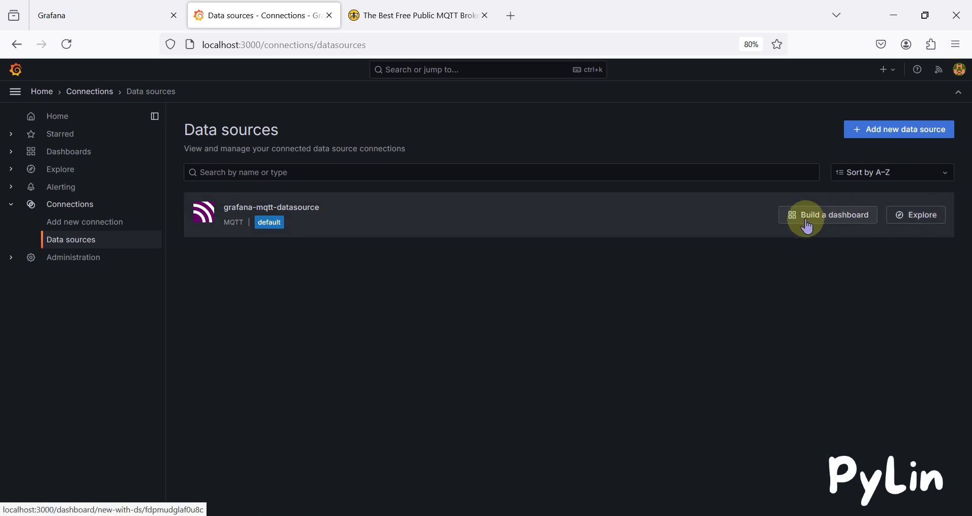
pyautogui.click(857, 217)
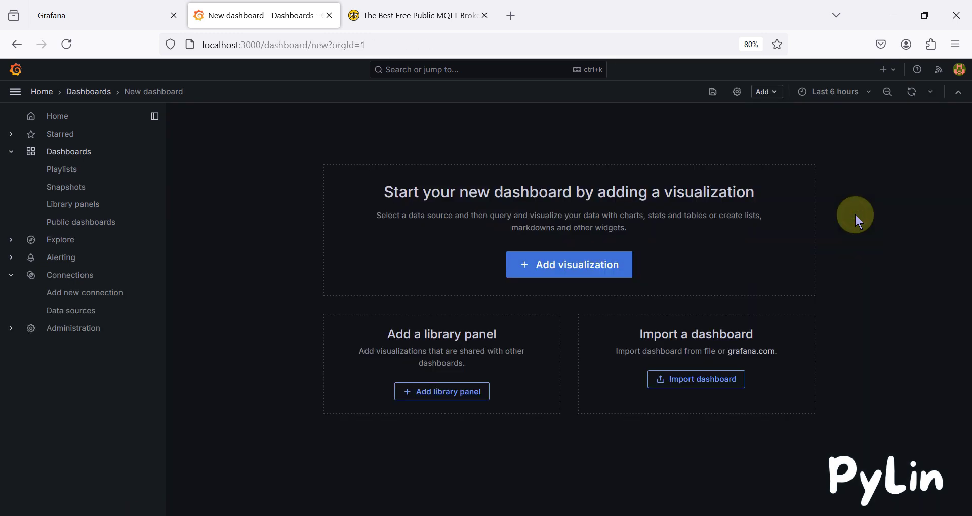
pyautogui.click(590, 263)
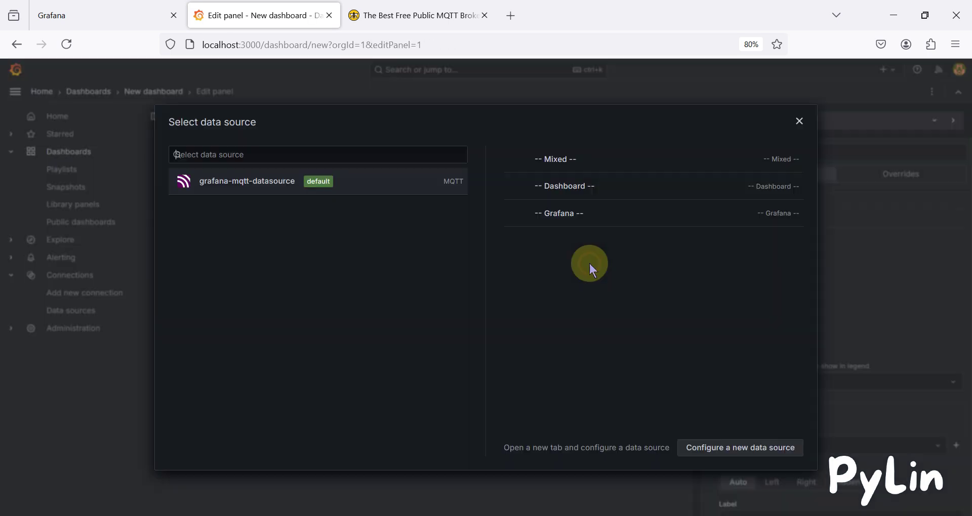
pyautogui.click(286, 191)
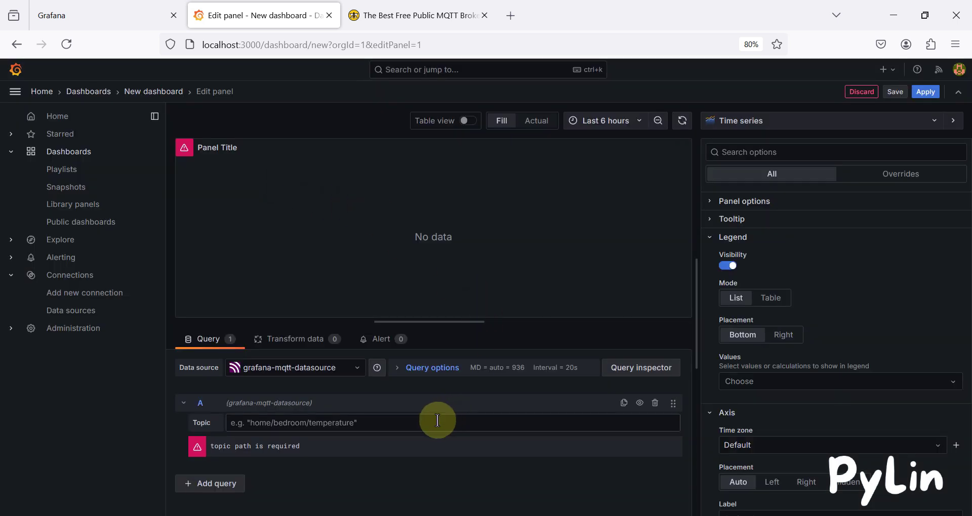
pyautogui.click(299, 424)
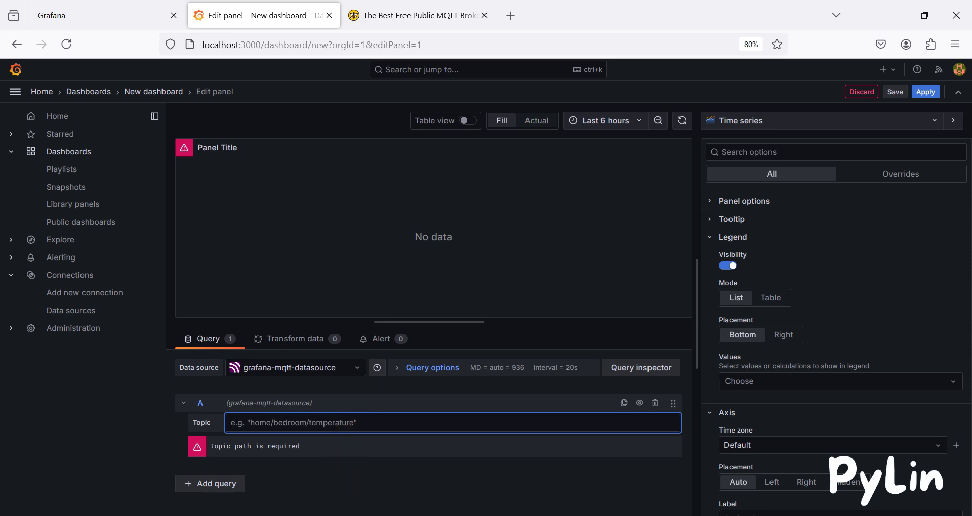
pyautogui.hotkey('alt', 'Tab')
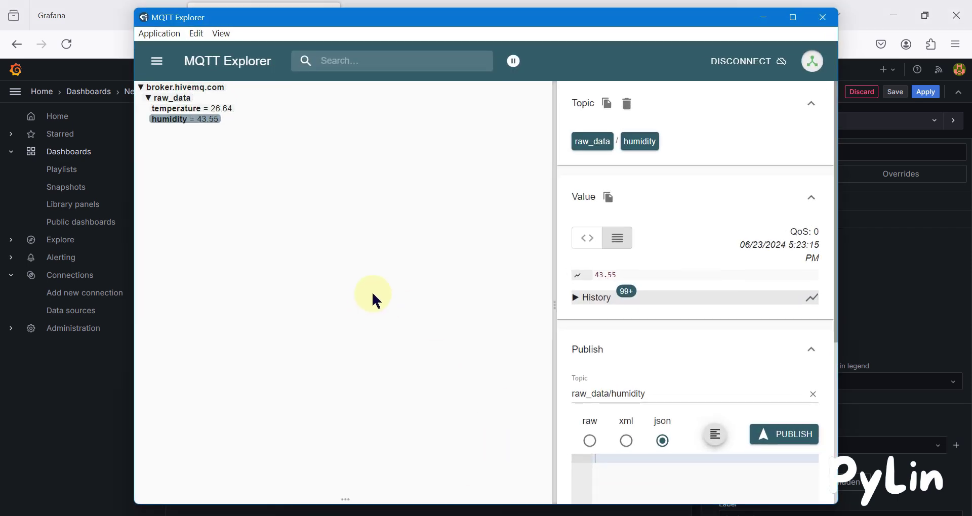
# - Copy the raw_data/temperature topic path from MQTT Explorer and return to Grafana
pyautogui.click(217, 109)
pyautogui.moveTo(663, 394); pyautogui.dragTo(530, 390)
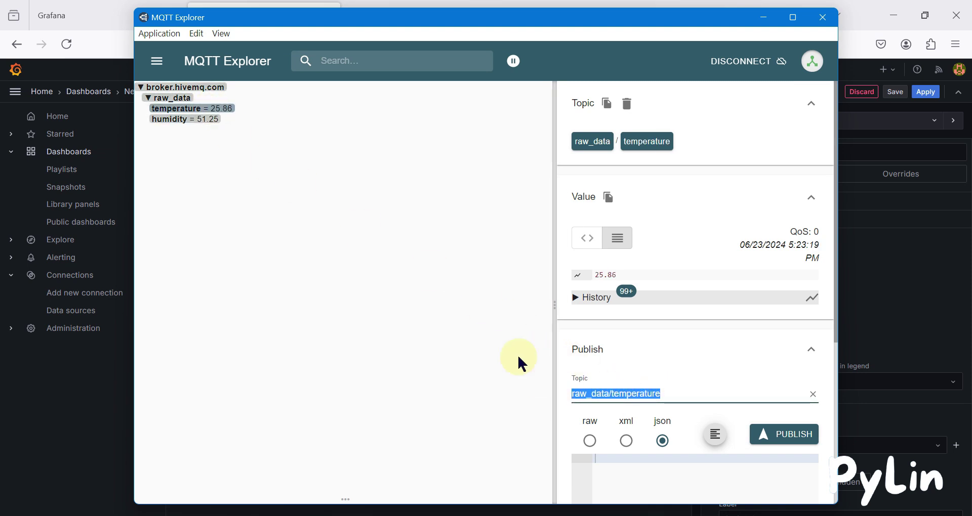
pyautogui.click(764, 18)
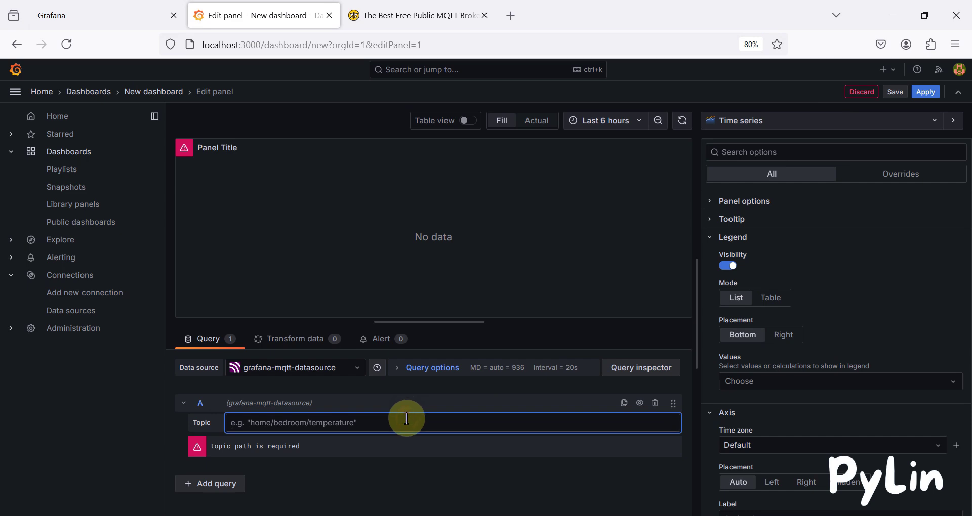
# - Switch the panel to a Gauge visualization over the Last 5 minutes
pyautogui.click(745, 130)
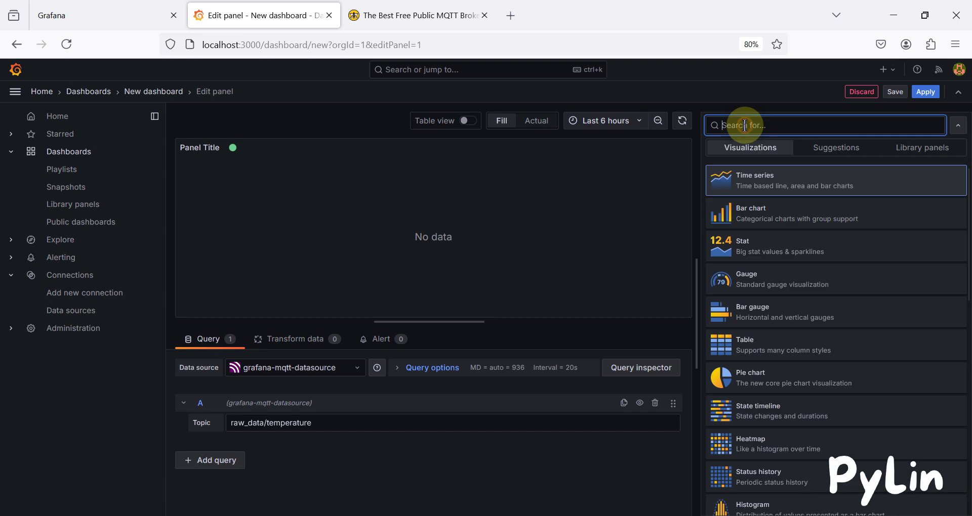
pyautogui.click(758, 280)
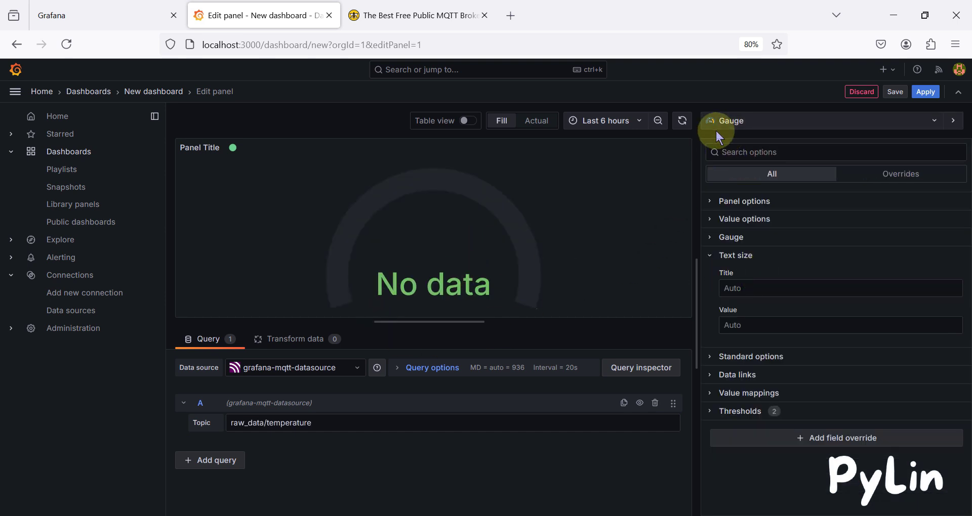
pyautogui.click(639, 122)
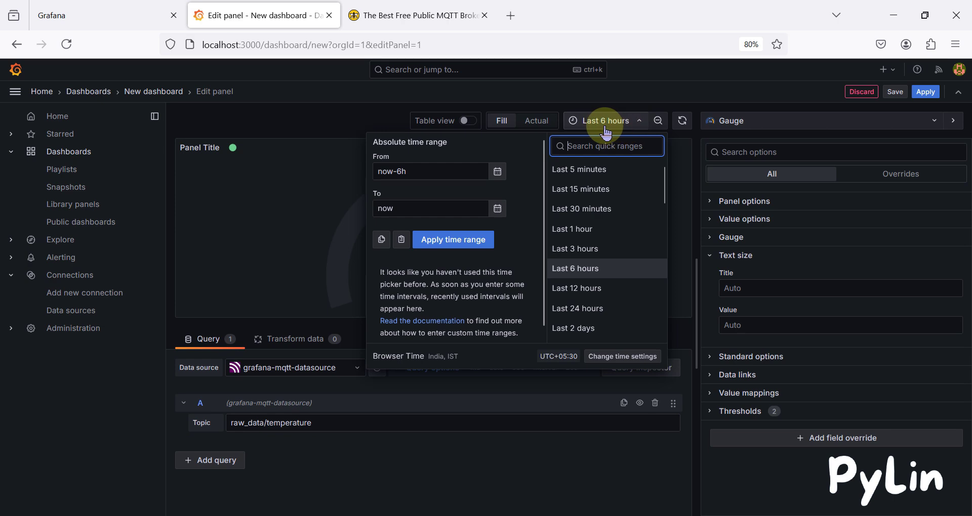
pyautogui.click(568, 175)
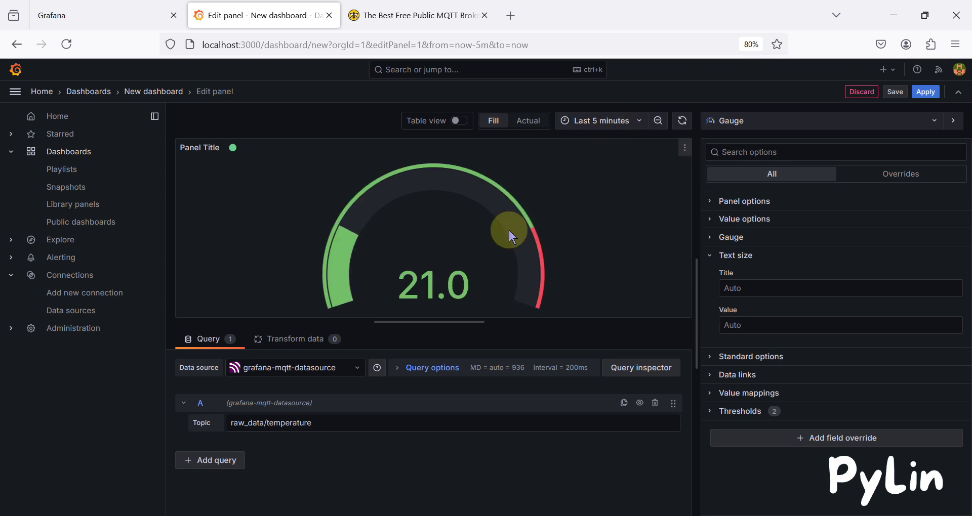
# - Try changing the time range start from 5 to 1 minute, then close without applying
pyautogui.click(587, 124)
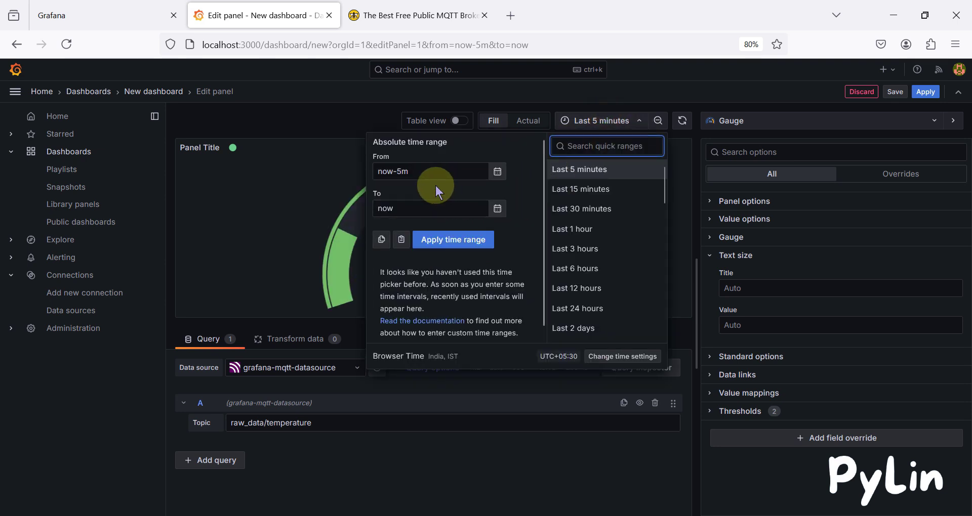
pyautogui.click(405, 174)
pyautogui.press('BackSpace')
pyautogui.write('1')
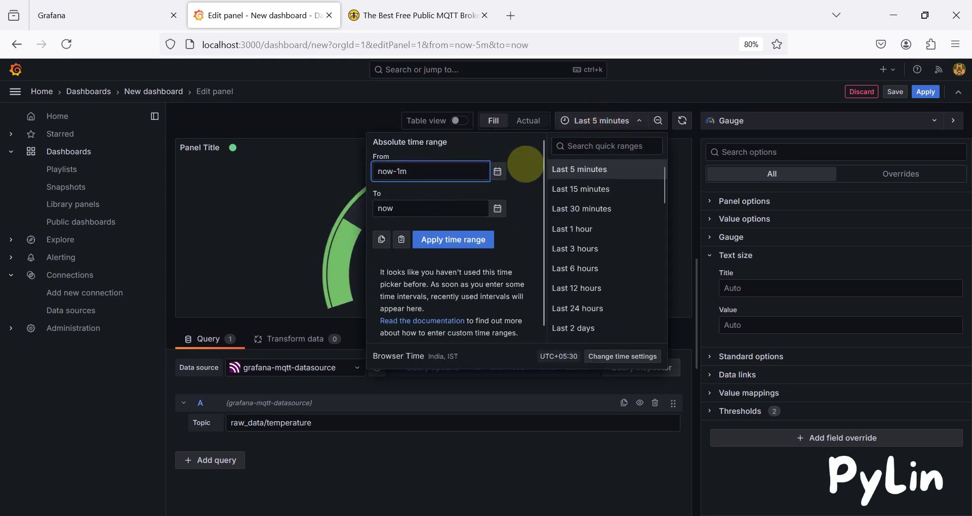
pyautogui.click(548, 468)
# - Expand and review the Query options, where the query runs at a 200ms interval
pyautogui.click(396, 368)
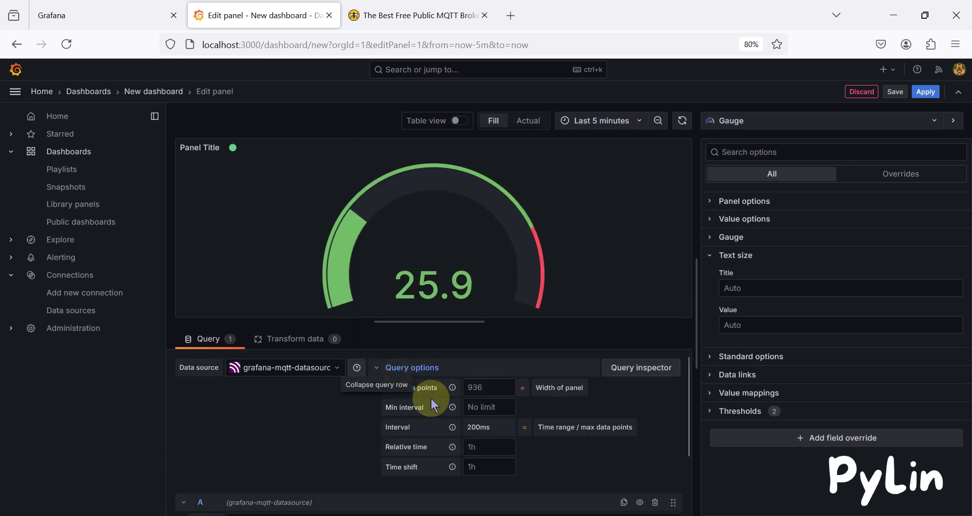
pyautogui.scroll(-1, 460, 386)
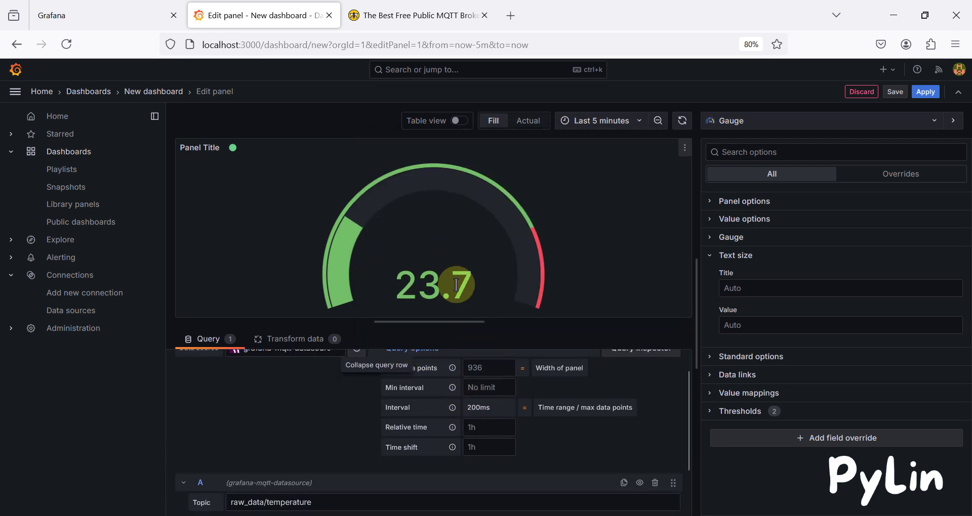
pyautogui.scroll(-1, 463, 397)
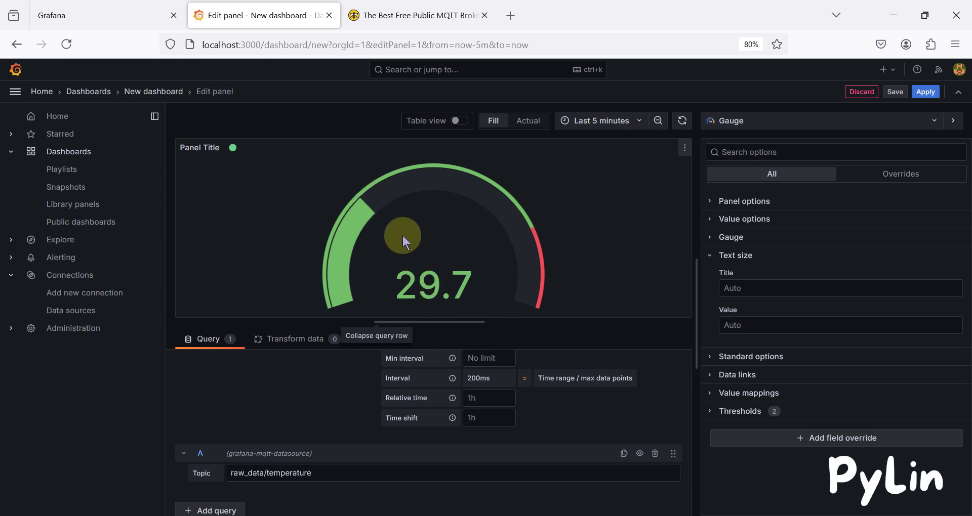
pyautogui.scroll(-1, 462, 369)
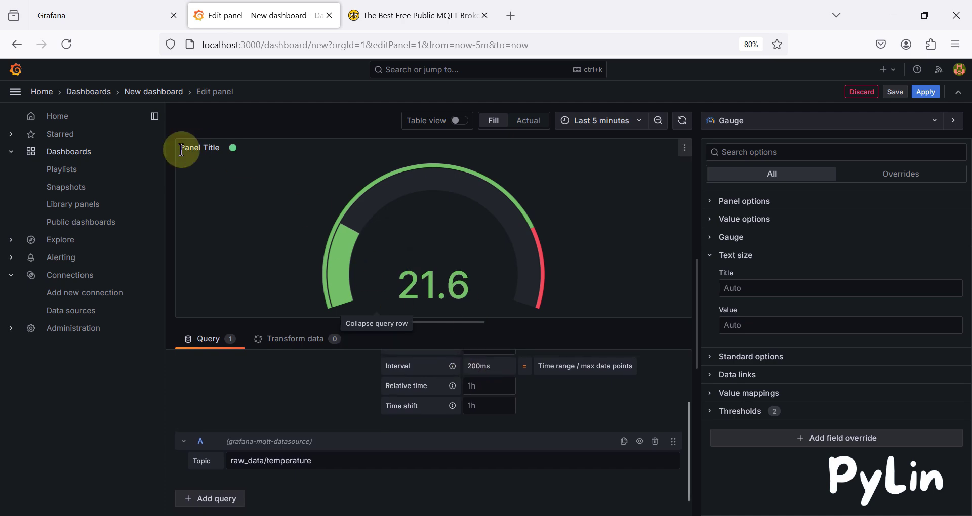
pyautogui.click(199, 151)
# - Copy 'temperature' from the topic and paste it as the panel title
pyautogui.click(701, 299)
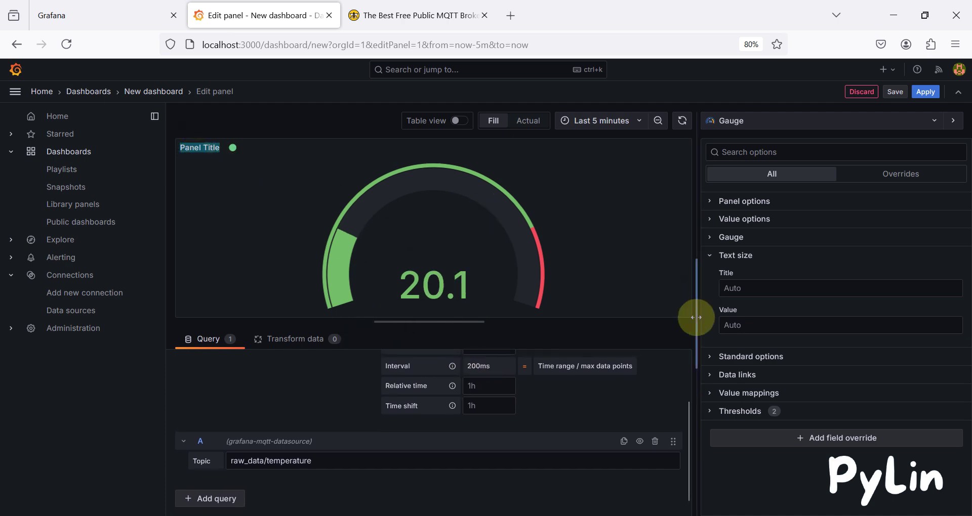
pyautogui.doubleClick(302, 460)
pyautogui.hotkey('ctrl', 'c')
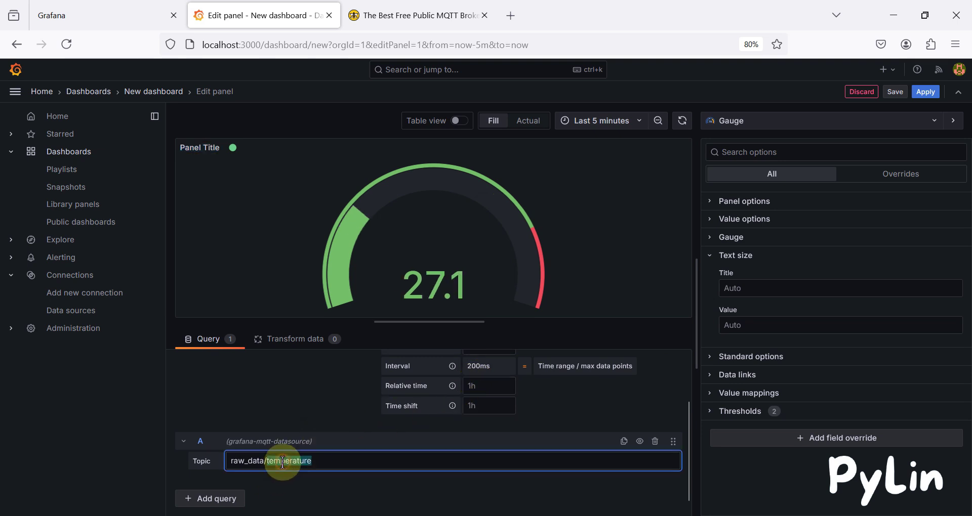
pyautogui.click(711, 200)
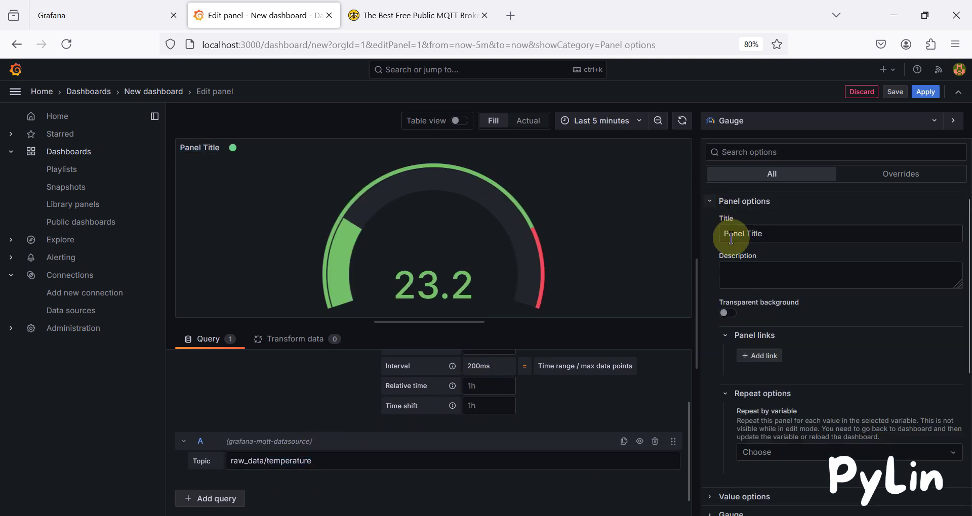
pyautogui.click(751, 235)
pyautogui.hotkey('ctrl', 'a')
pyautogui.hotkey('ctrl', 'v')
pyautogui.click(727, 234)
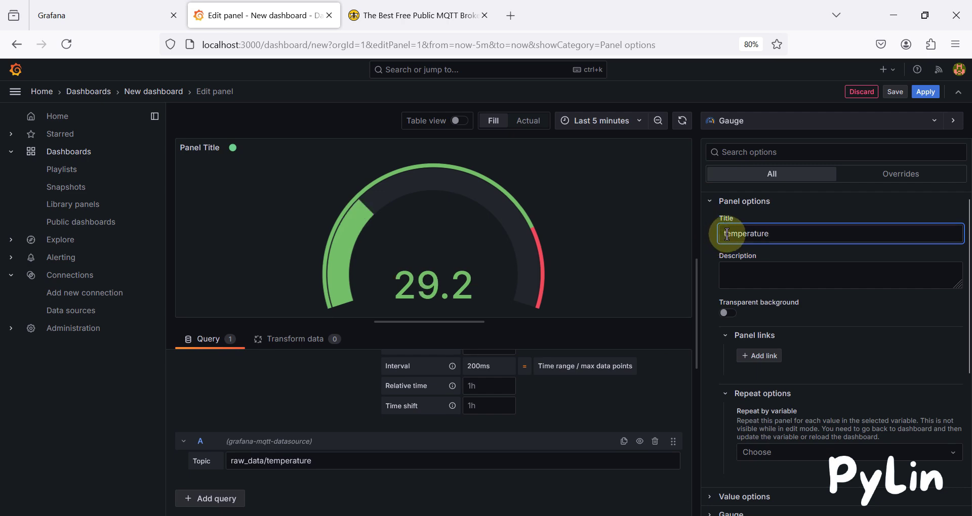
pyautogui.click(711, 202)
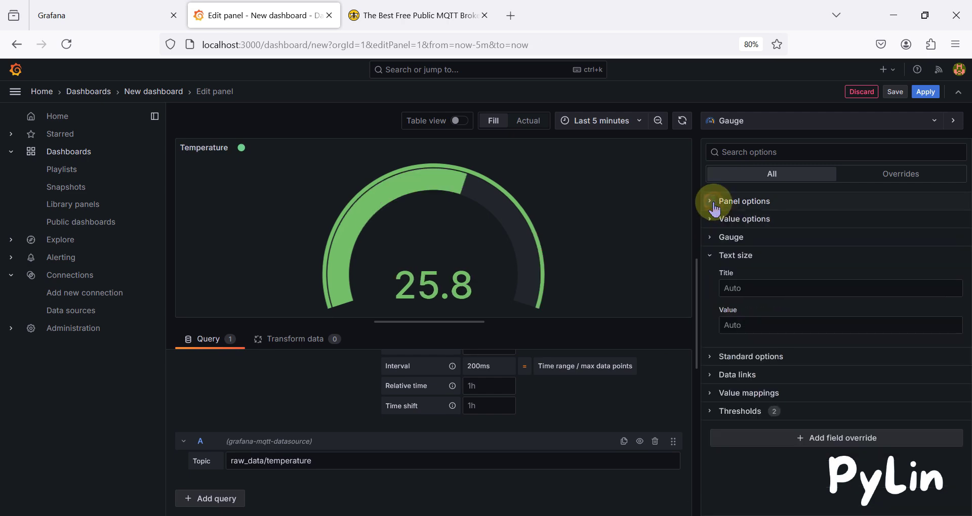
# - Set the Text size title to 'Temperature' with a capital T
pyautogui.click(739, 288)
pyautogui.hotkey('ctrl', 'v')
pyautogui.click(725, 286)
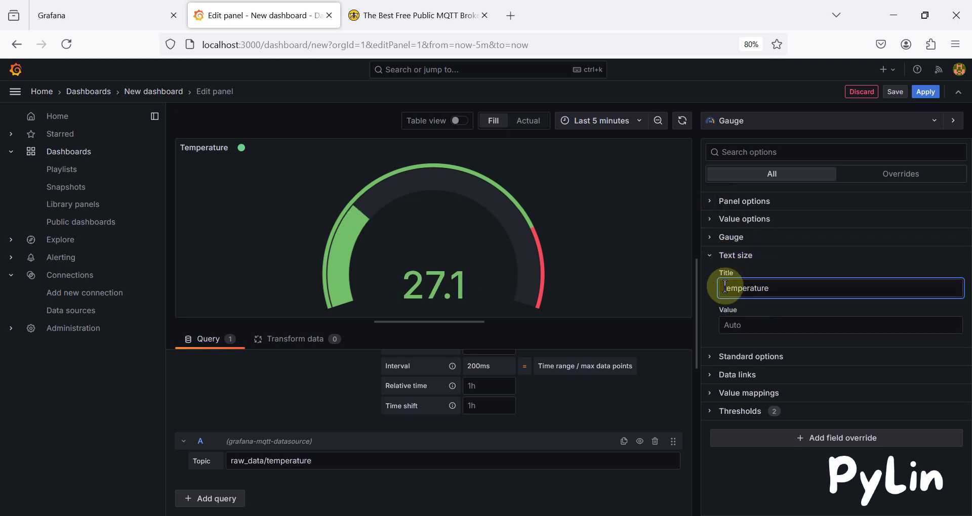
pyautogui.press('Delete')
pyautogui.write('T')
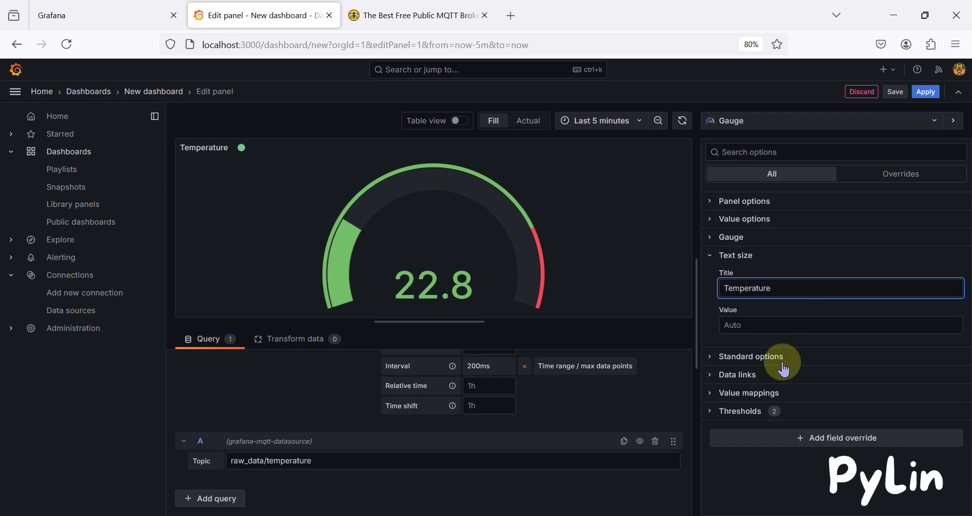
pyautogui.click(764, 472)
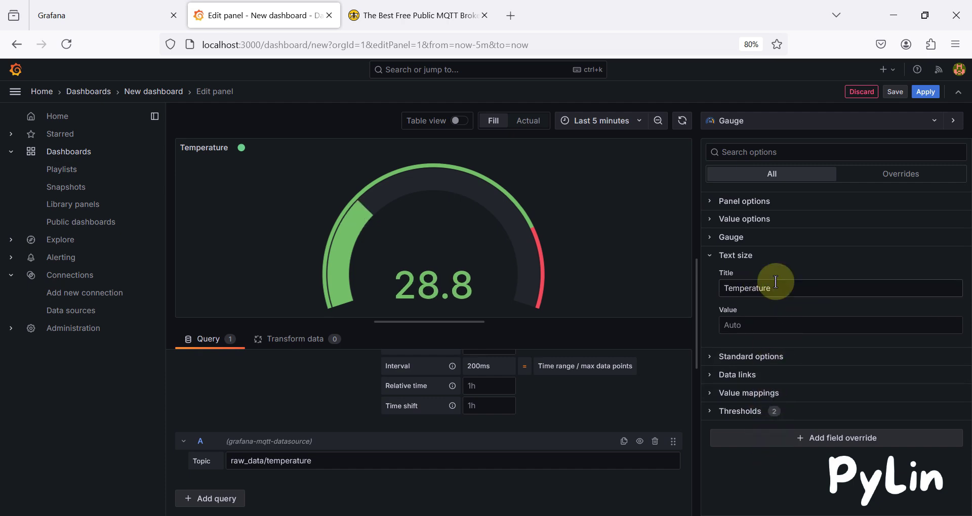
pyautogui.click(895, 92)
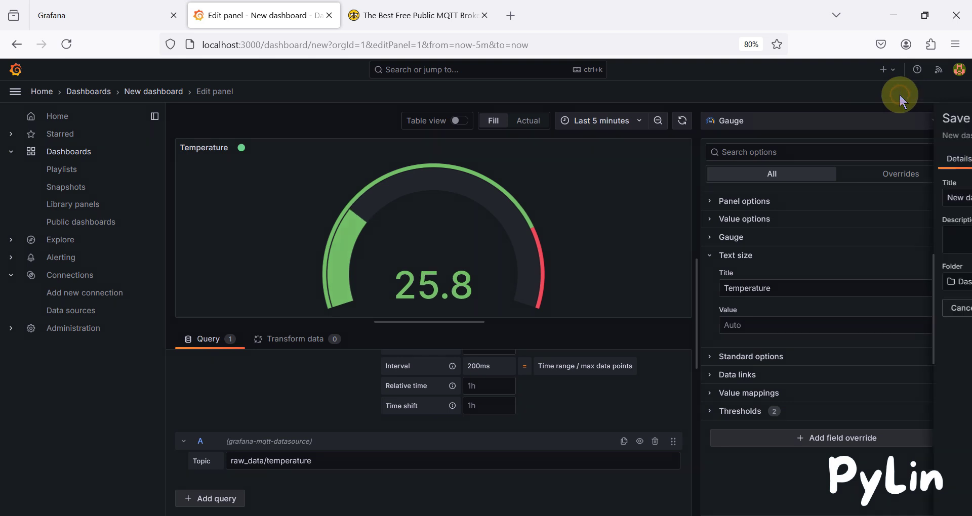
# - Save the dashboard under the name 'MQTT Dashboard'
pyautogui.tripleClick(578, 206)
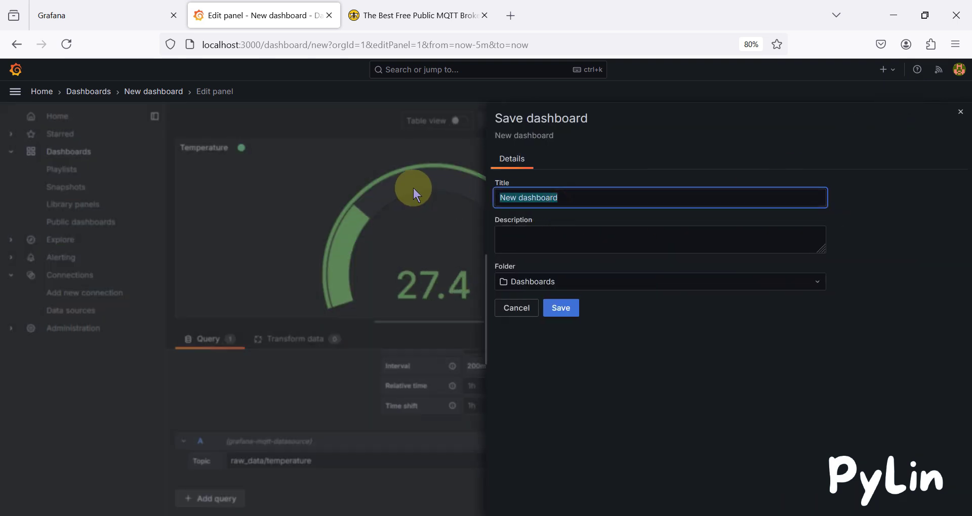
pyautogui.write('MQTT')
pyautogui.press('Down')
pyautogui.press('Return')
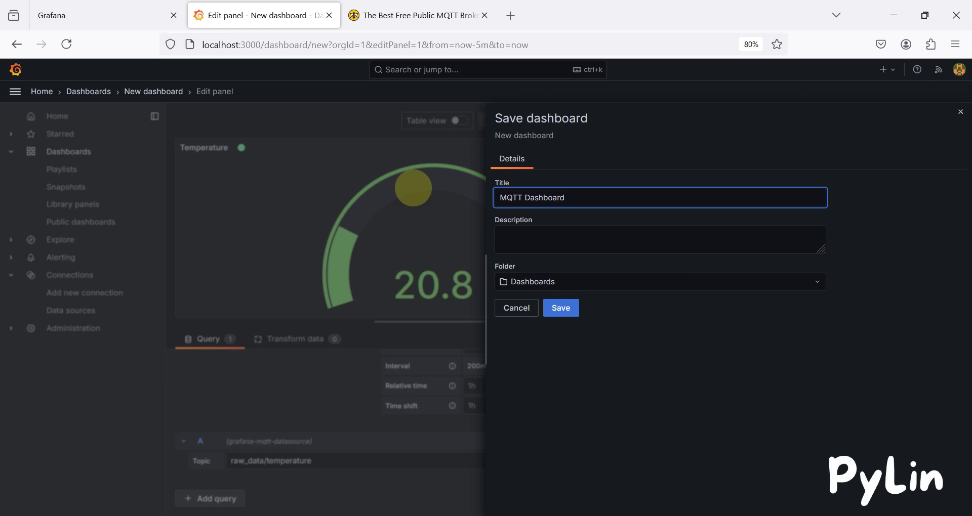
pyautogui.click(559, 310)
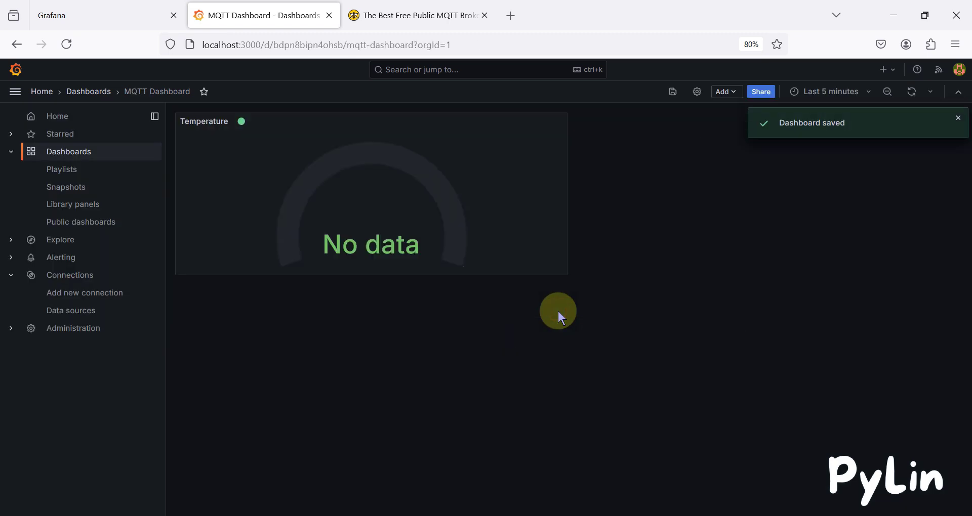
# - Shrink the Temperature gauge panel and add a new visualization panel
pyautogui.moveTo(563, 271); pyautogui.dragTo(401, 235)
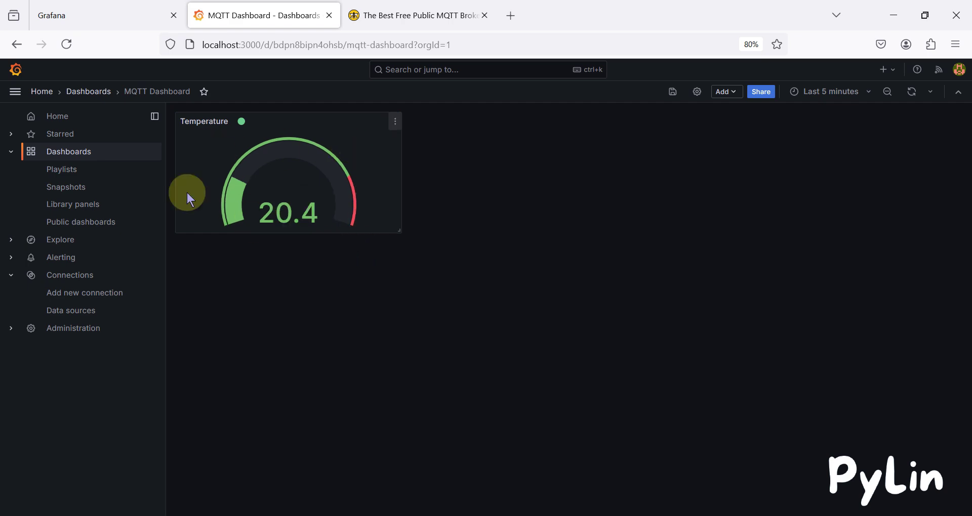
pyautogui.click(734, 93)
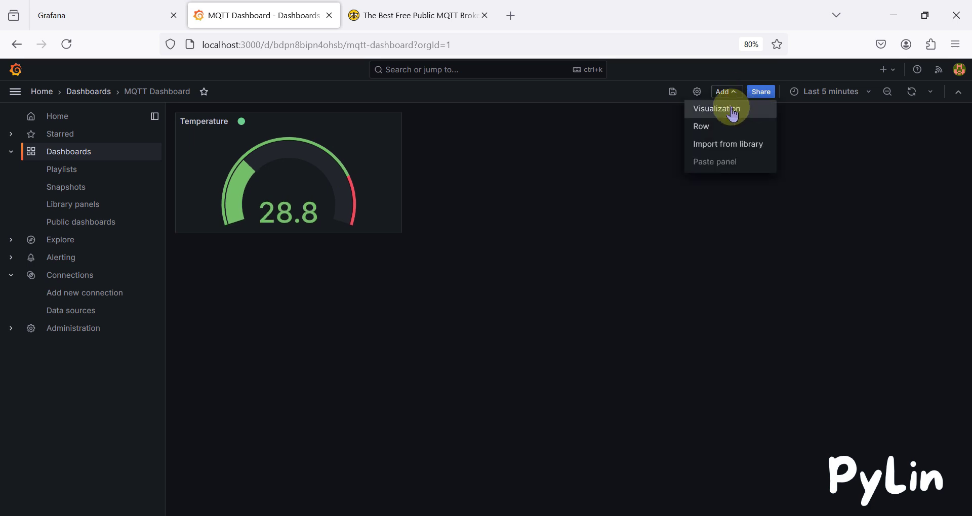
pyautogui.click(731, 107)
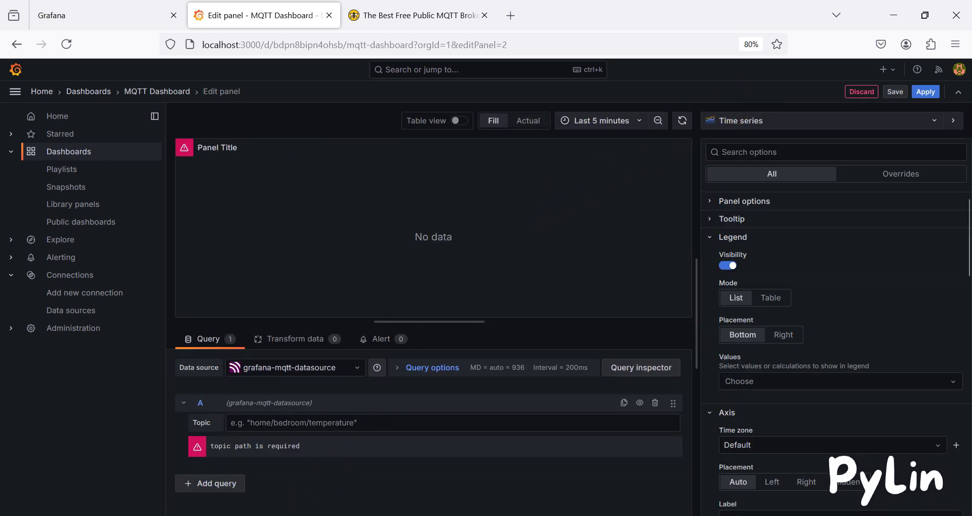
# - Copy the raw_data/humidity topic path from MQTT Explorer and return to Grafana
pyautogui.hotkey('alt', 'Tab')
pyautogui.click(195, 121)
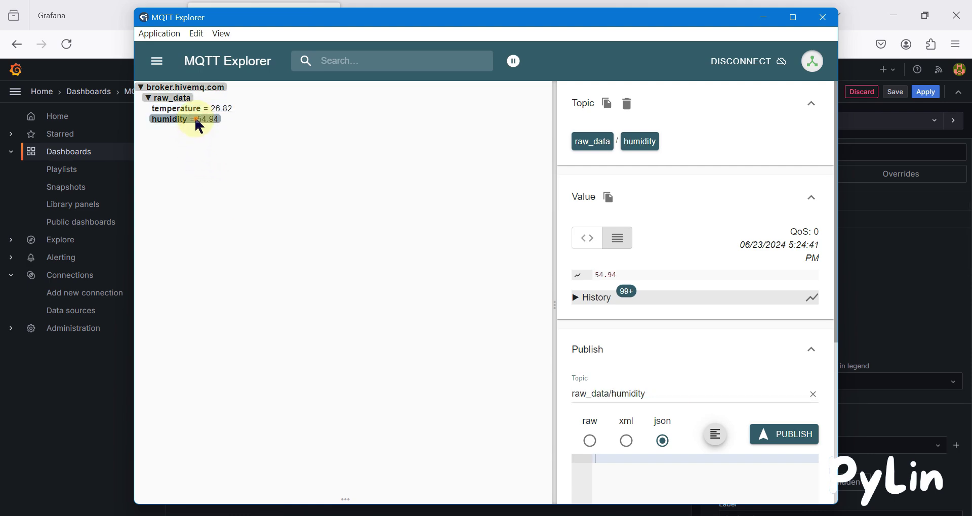
pyautogui.moveTo(671, 394); pyautogui.dragTo(581, 401)
pyautogui.hotkey('ctrl', 'c')
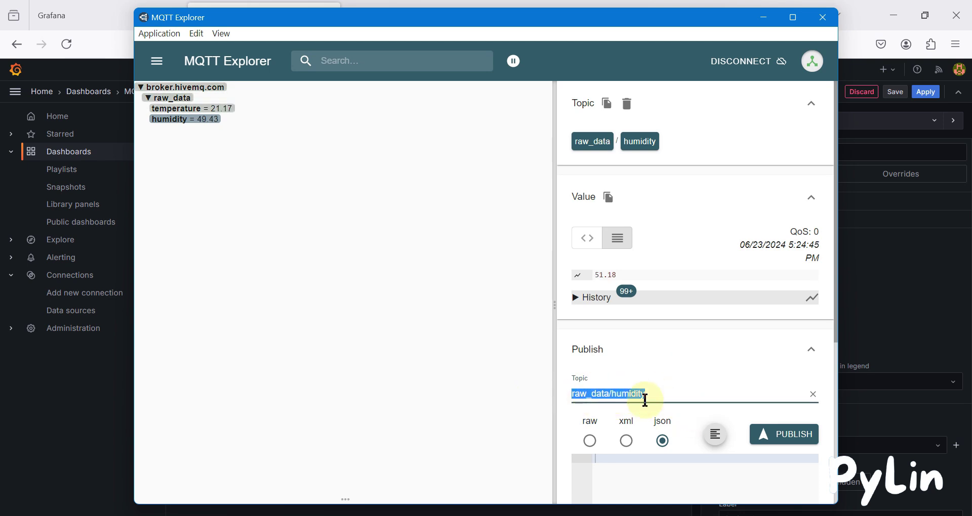
pyautogui.click(763, 17)
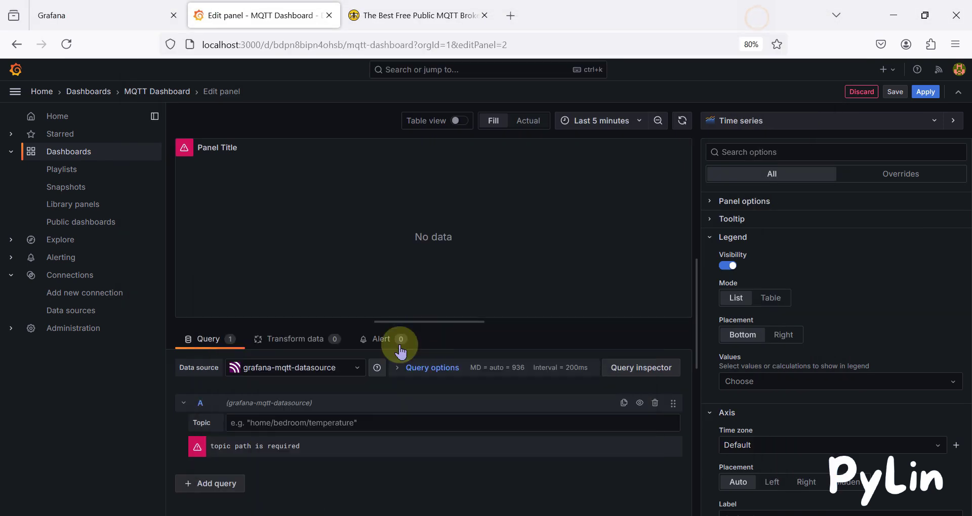
# - Query raw_data/humidity in the new panel and title it 'Humidity'
pyautogui.click(289, 421)
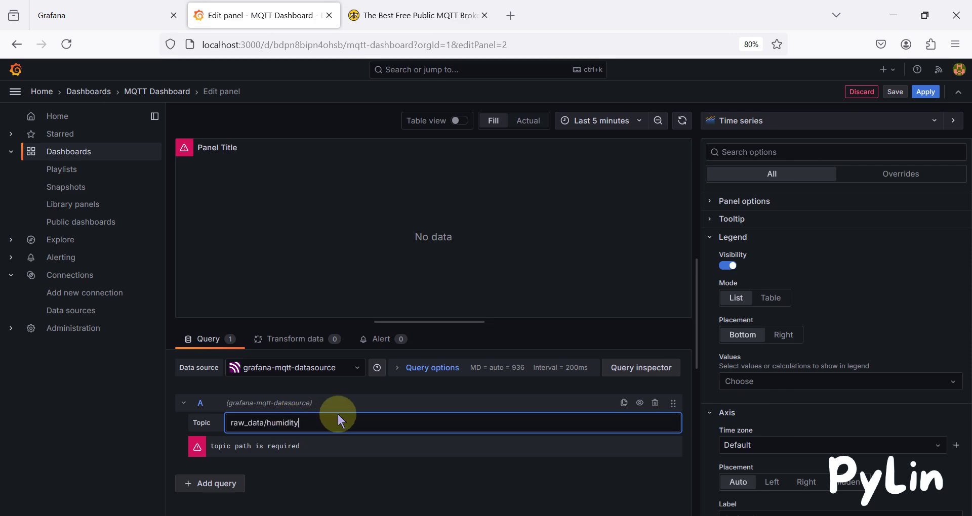
pyautogui.click(711, 201)
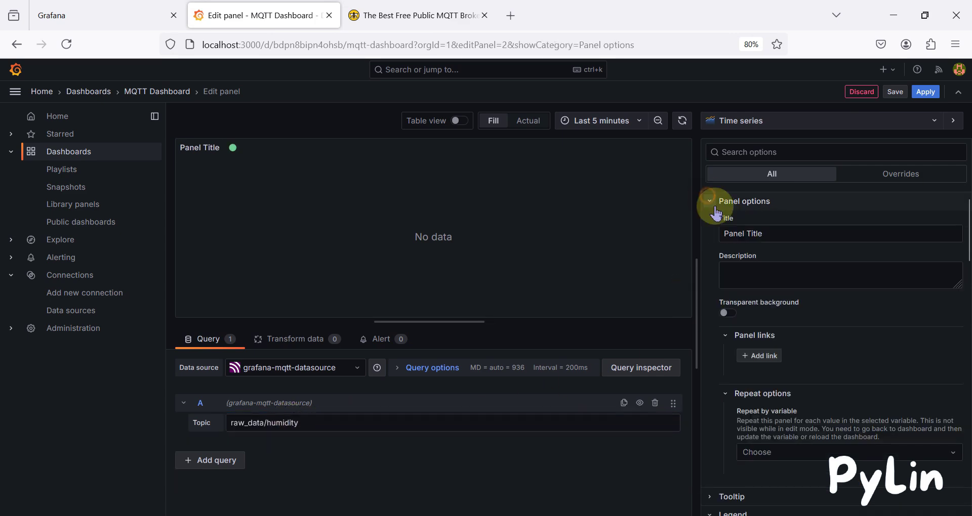
pyautogui.tripleClick(756, 234)
pyautogui.hotkey('ctrl', 'v')
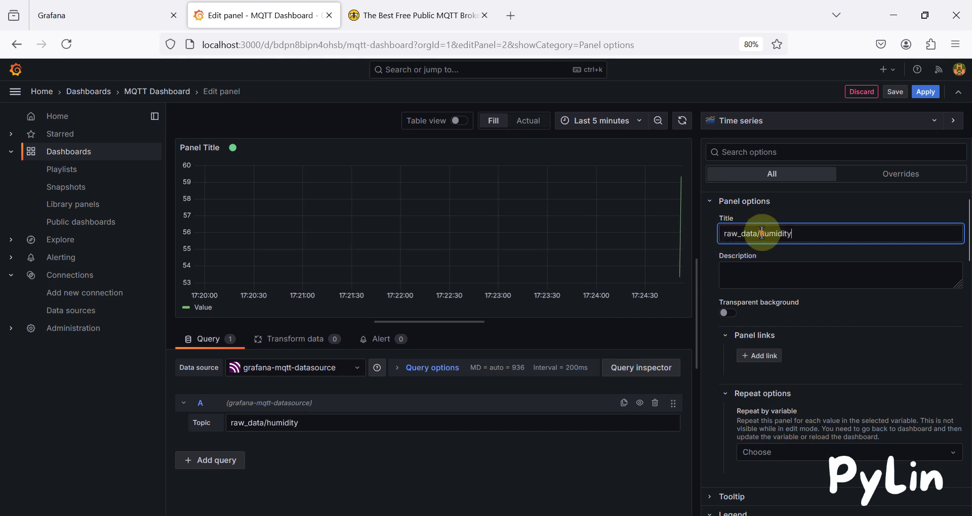
pyautogui.moveTo(763, 234); pyautogui.dragTo(653, 234)
pyautogui.write('H')
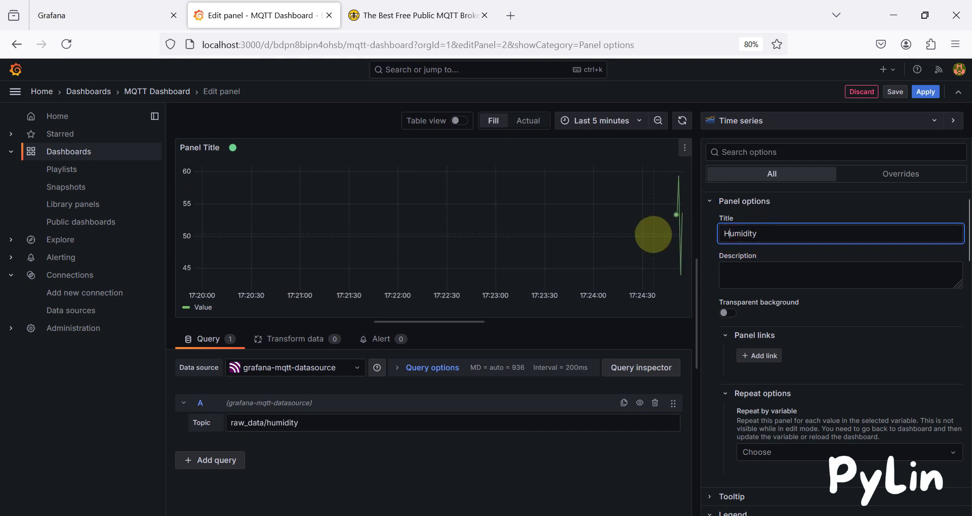
pyautogui.click(780, 124)
pyautogui.click(838, 152)
# - Switch the Humidity panel to the 'Stat colored background' suggestion
pyautogui.scroll(-5, 857, 380)
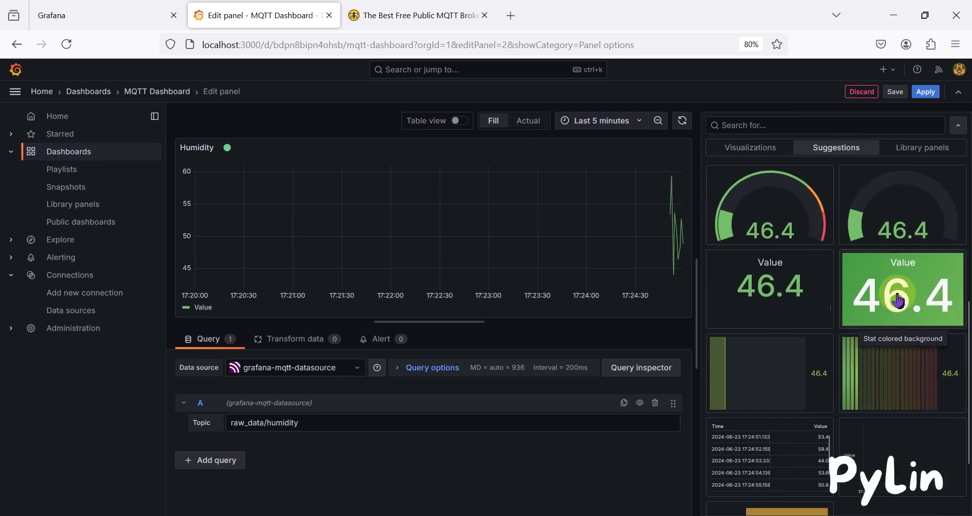
pyautogui.click(897, 300)
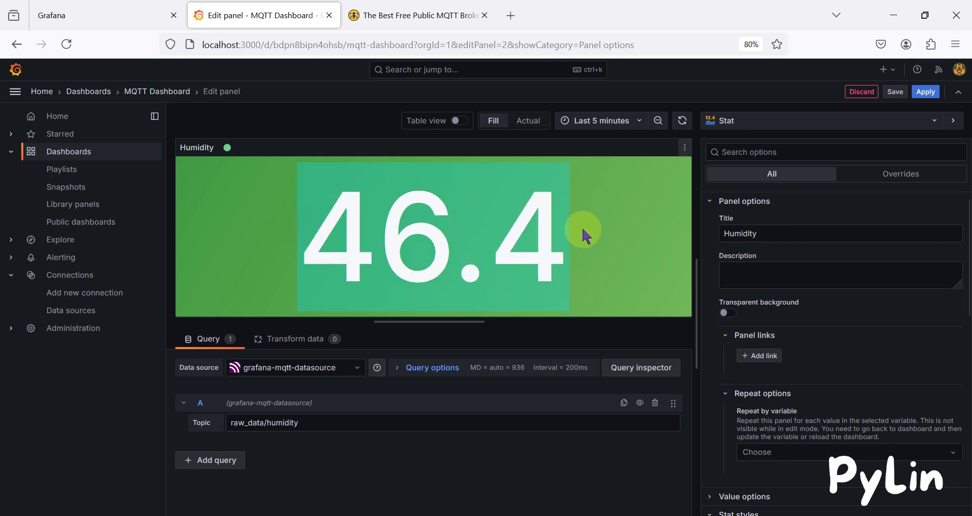
pyautogui.doubleClick(748, 235)
# - Adjust the Humidity stat's Value options and set its title text size to Humidity, then save
pyautogui.scroll(-5, 822, 272)
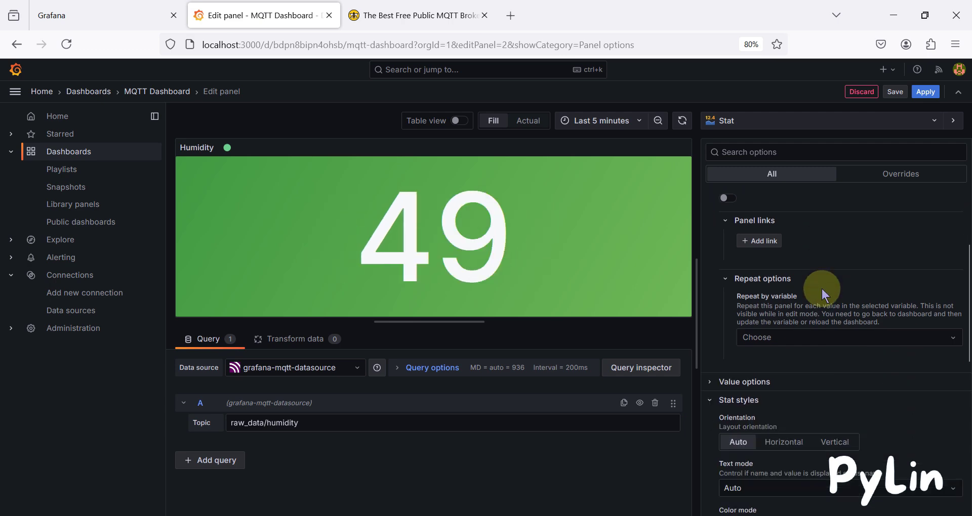
pyautogui.click(717, 264)
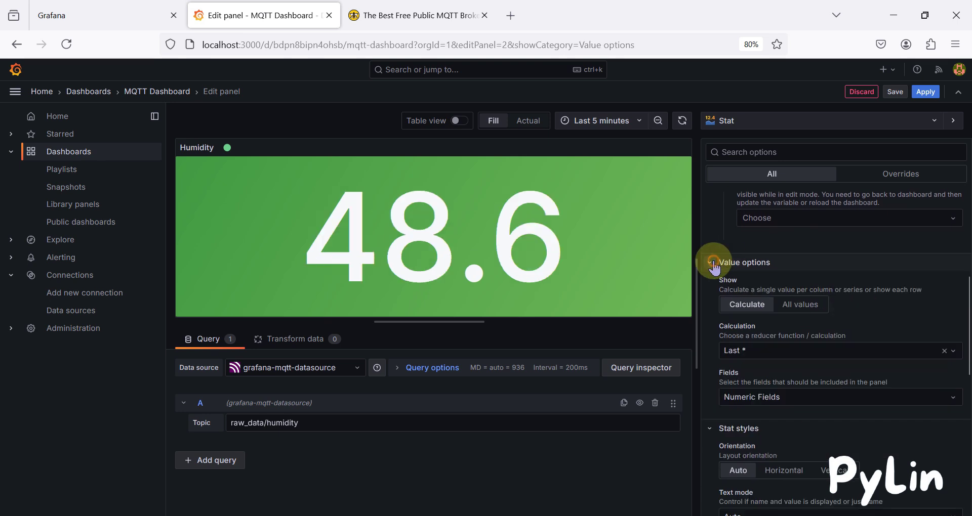
pyautogui.scroll(-8, 715, 271)
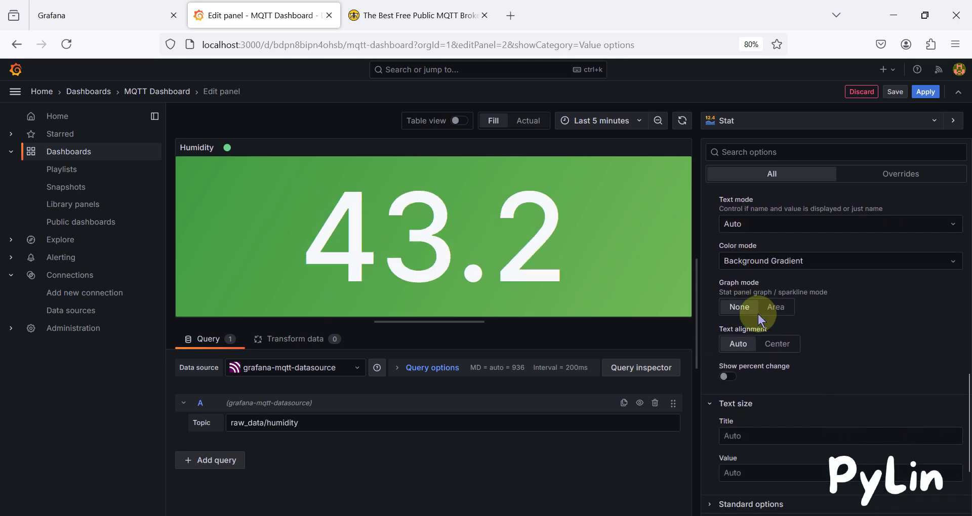
pyautogui.click(751, 344)
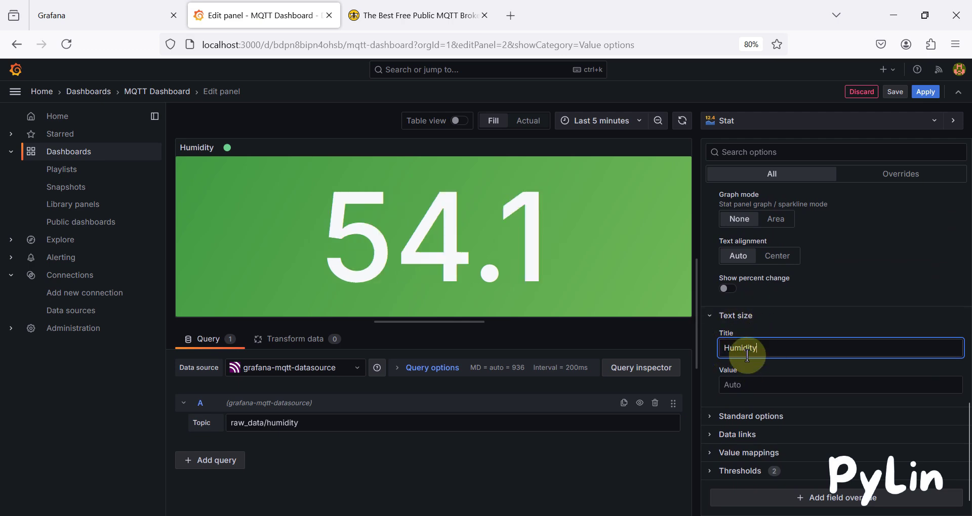
pyautogui.click(898, 95)
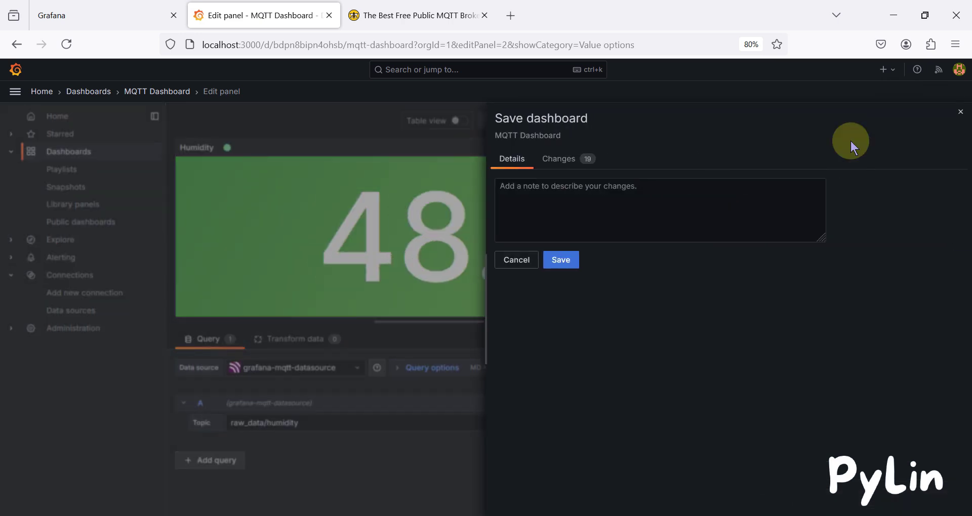
# - Save and apply, then narrow the Humidity panel and place the Temperature gauge to its right
pyautogui.click(553, 261)
pyautogui.click(926, 95)
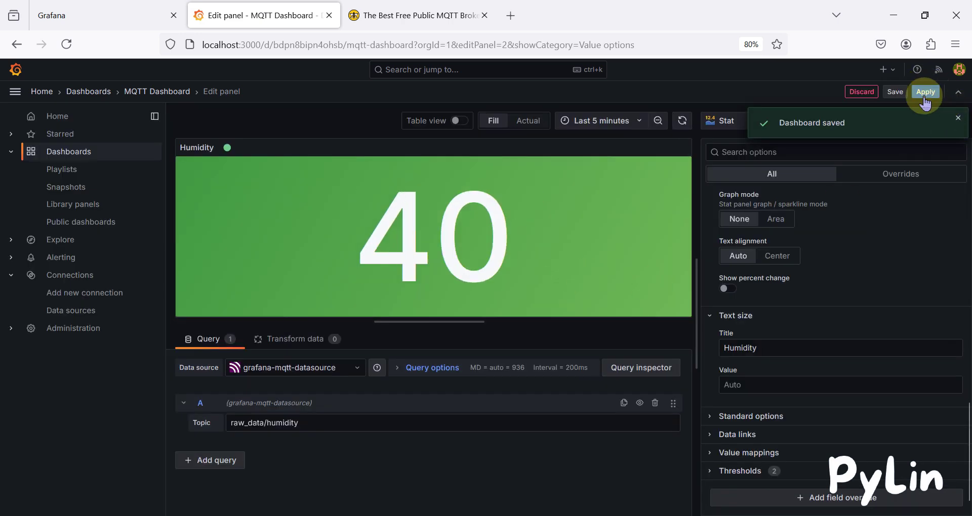
pyautogui.moveTo(564, 273); pyautogui.dragTo(398, 219)
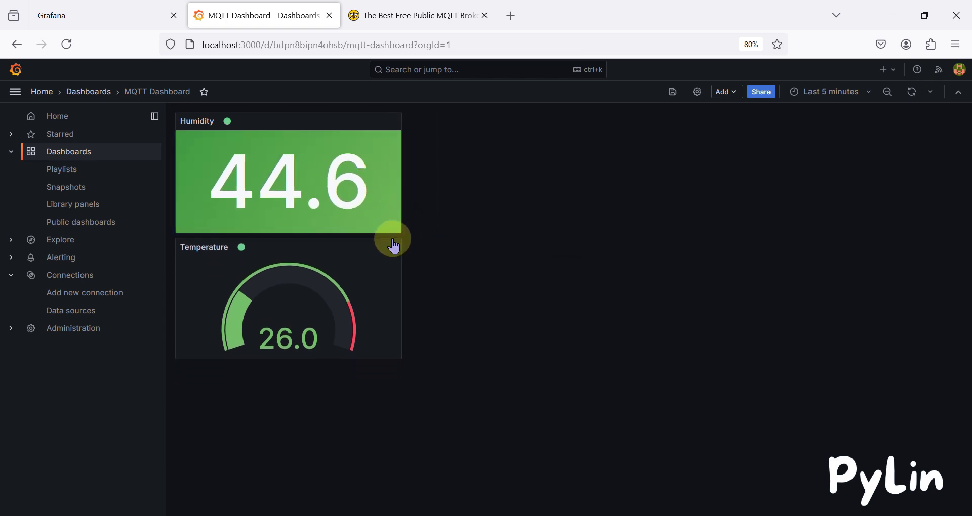
pyautogui.moveTo(221, 249); pyautogui.dragTo(492, 157)
pyautogui.moveTo(447, 133); pyautogui.dragTo(451, 133)
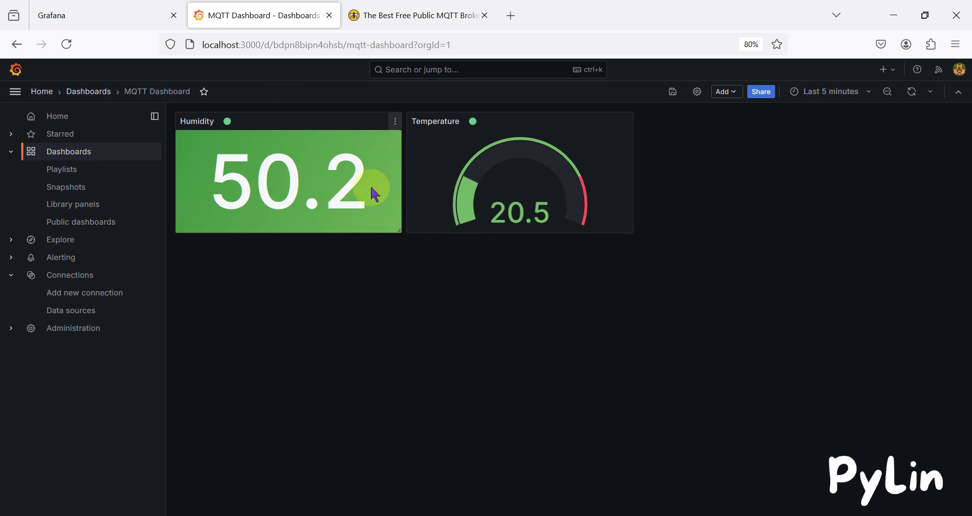
# - Change the Humidity panel's visualization from Stat to the Gauge suggestion and apply
pyautogui.click(394, 121)
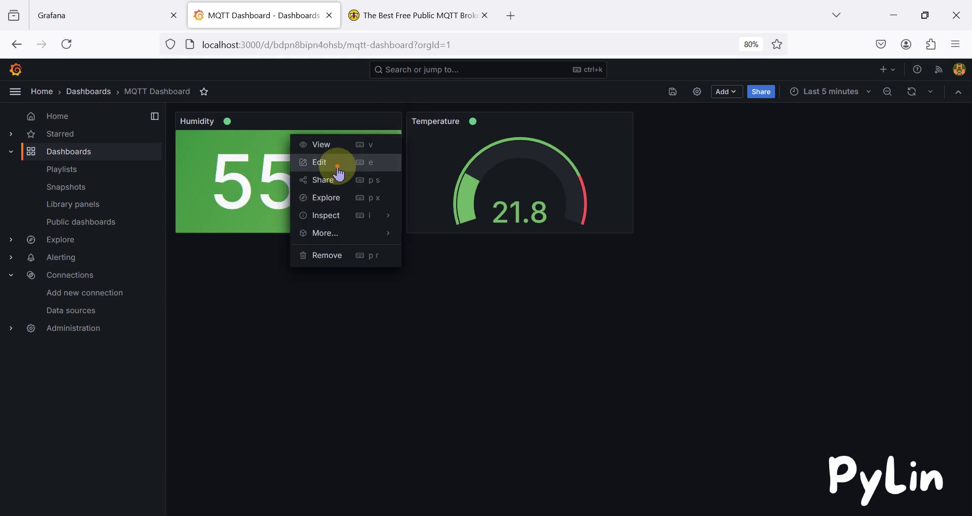
pyautogui.click(338, 162)
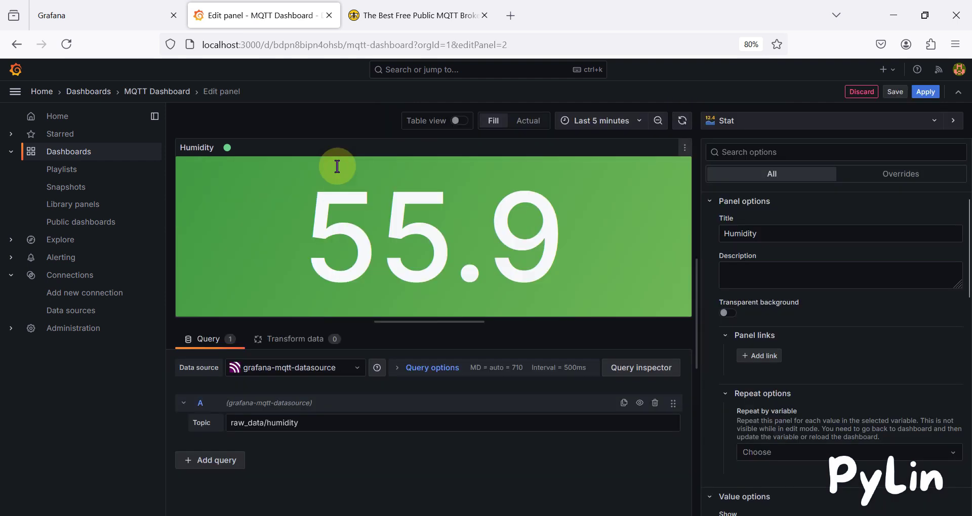
pyautogui.click(786, 126)
pyautogui.scroll(-4, 853, 308)
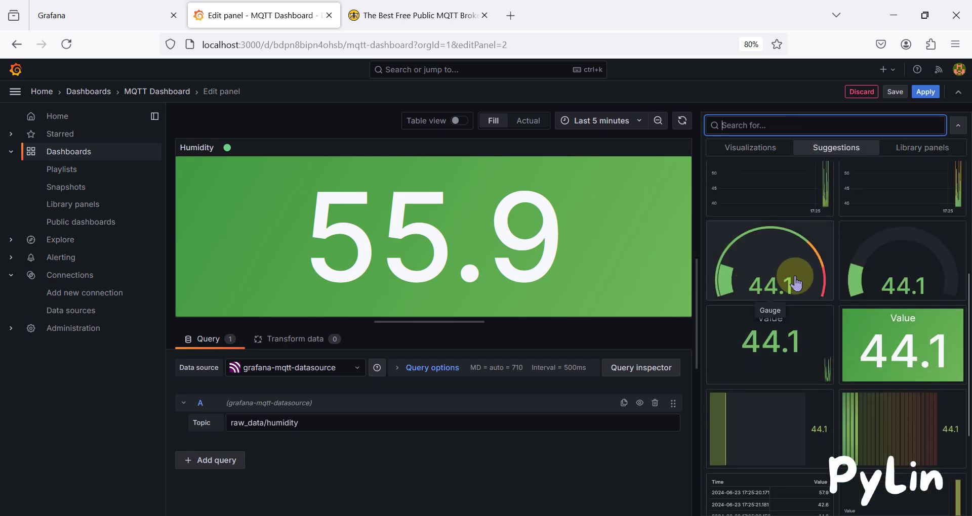
pyautogui.click(764, 269)
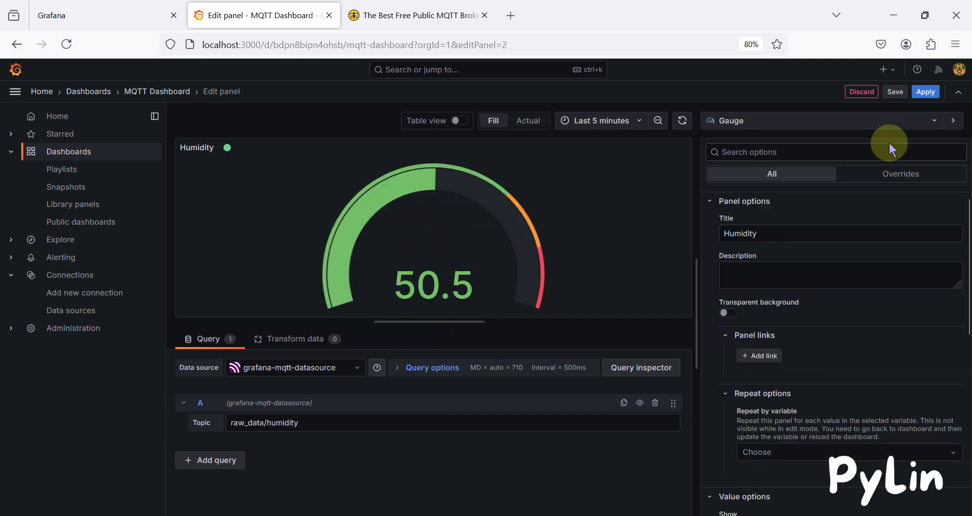
pyautogui.click(926, 91)
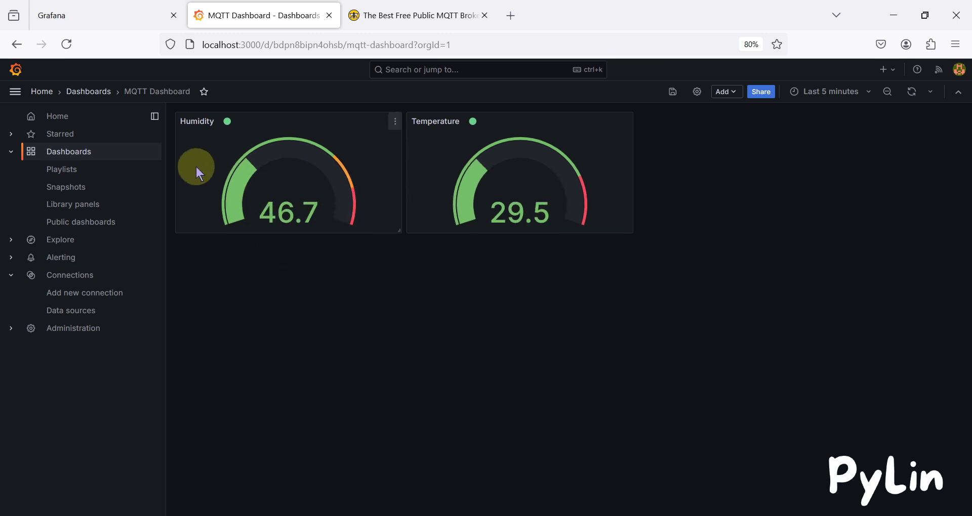
# - Reopen the Humidity panel in the editor
pyautogui.click(395, 122)
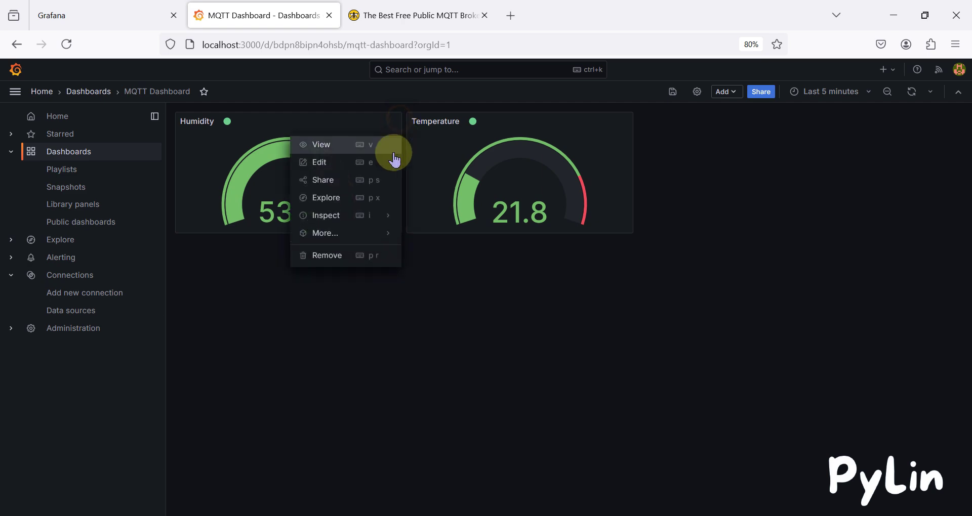
pyautogui.click(360, 162)
pyautogui.scroll(-3, 775, 305)
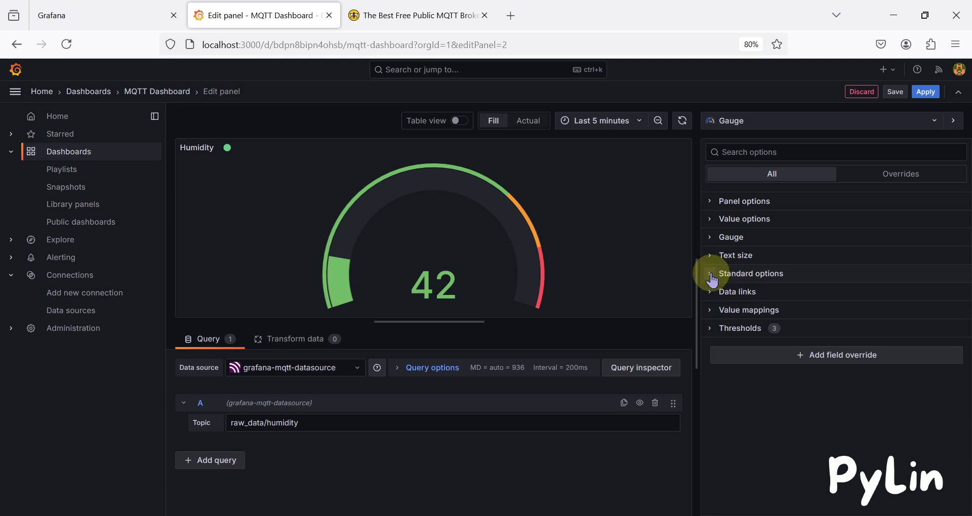
# - Set the Humidity gauge's display name to 'Humidity'
pyautogui.click(712, 278)
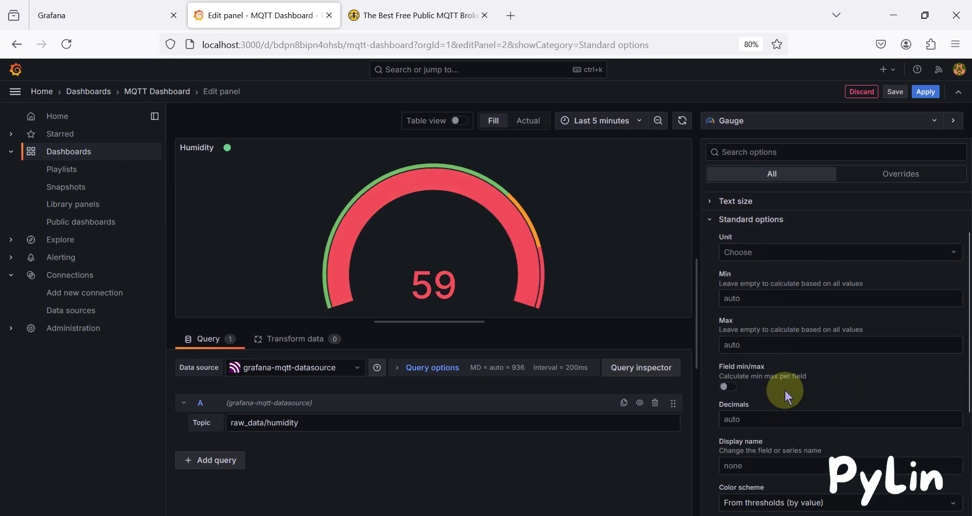
pyautogui.scroll(-3, 784, 395)
pyautogui.scroll(1, 744, 365)
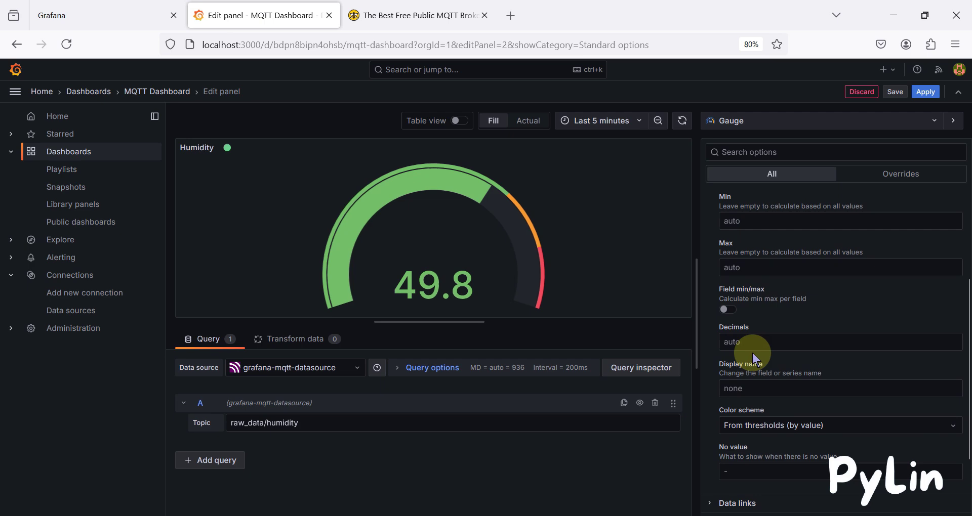
pyautogui.scroll(2, 767, 322)
pyautogui.scroll(-2, 770, 355)
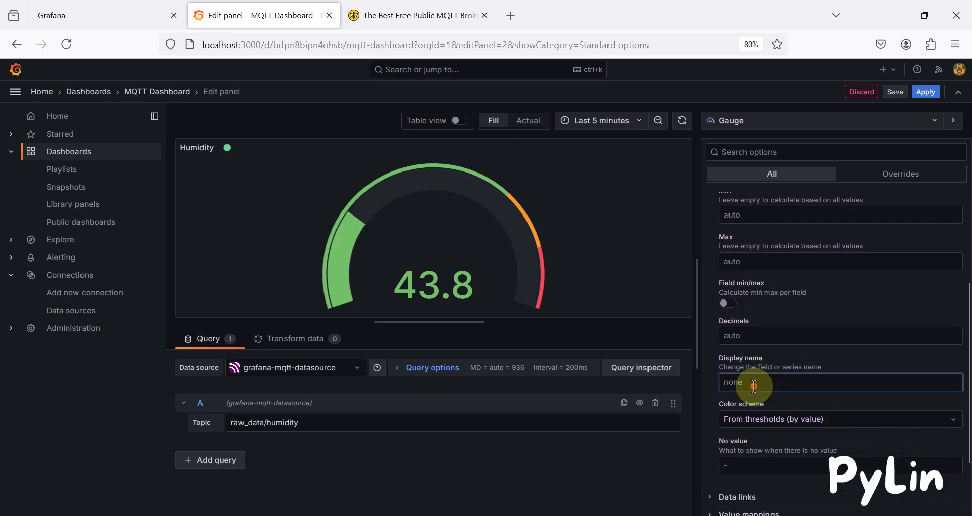
pyautogui.click(754, 387)
pyautogui.write('Humidity')
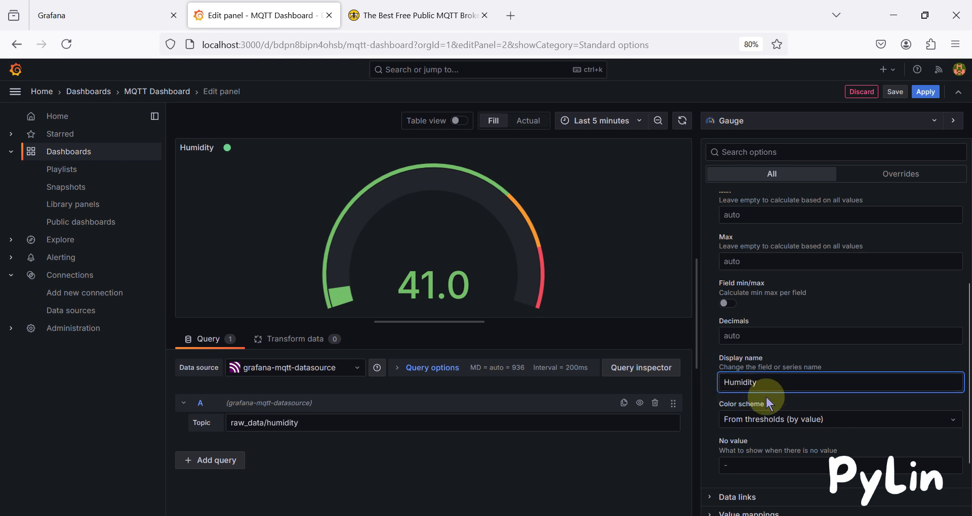
pyautogui.click(775, 399)
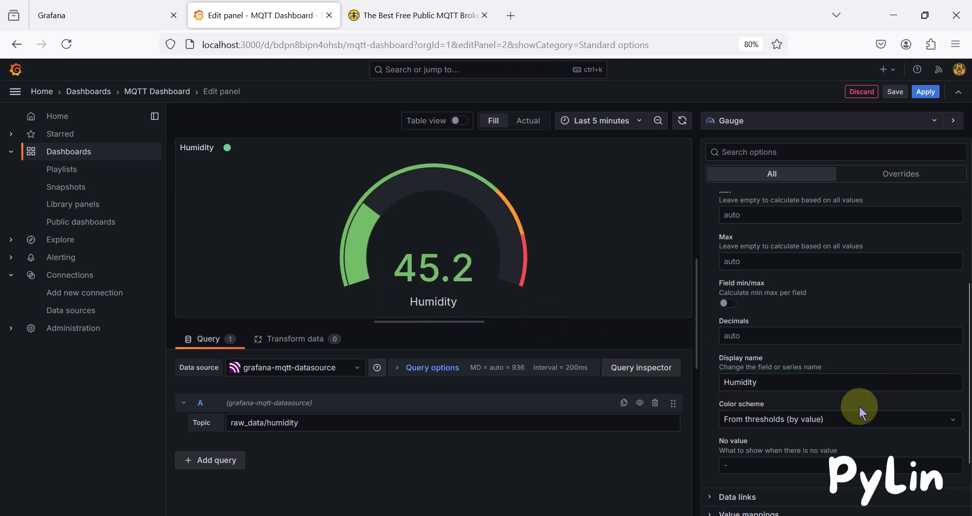
# - Give the Humidity gauge a minimum of 0 and a maximum of 100
pyautogui.scroll(5, 820, 384)
pyautogui.click(709, 274)
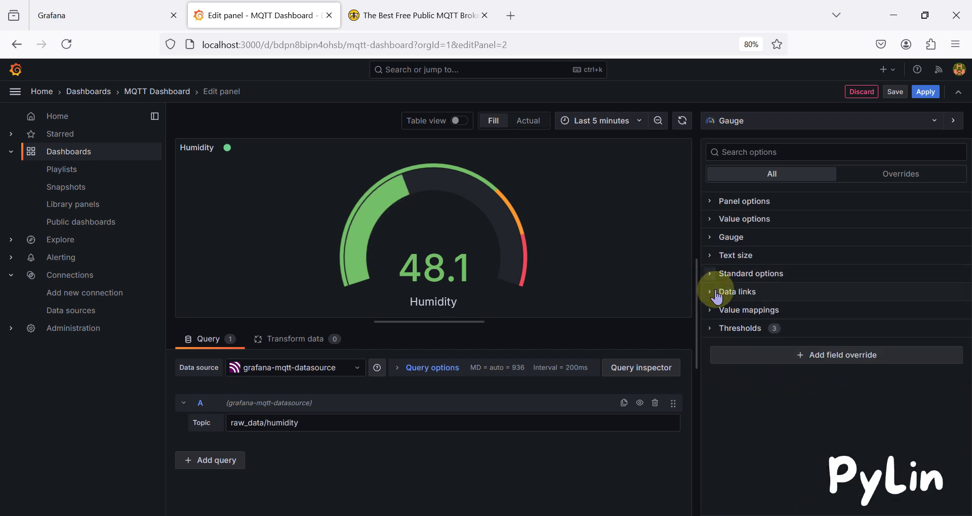
pyautogui.click(715, 310)
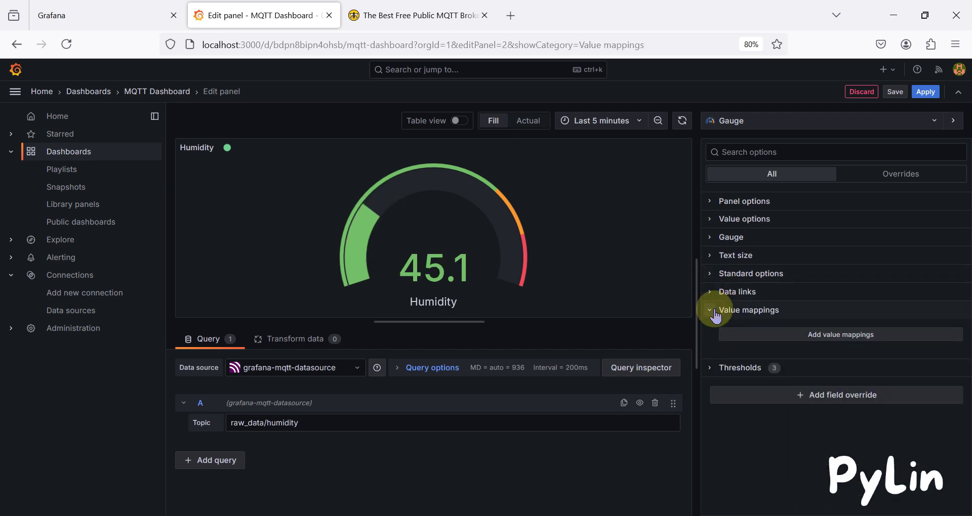
pyautogui.click(711, 282)
pyautogui.click(750, 336)
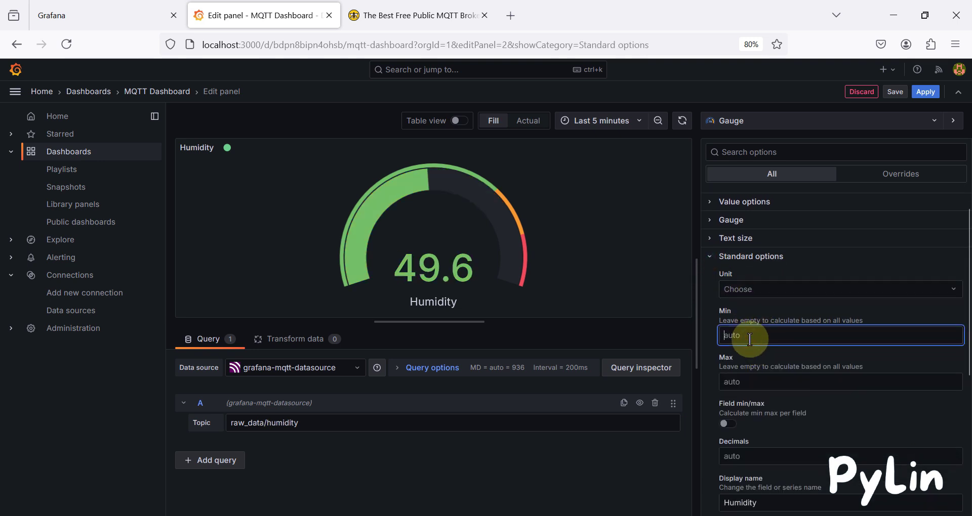
pyautogui.write('0')
pyautogui.click(867, 379)
pyautogui.write('100')
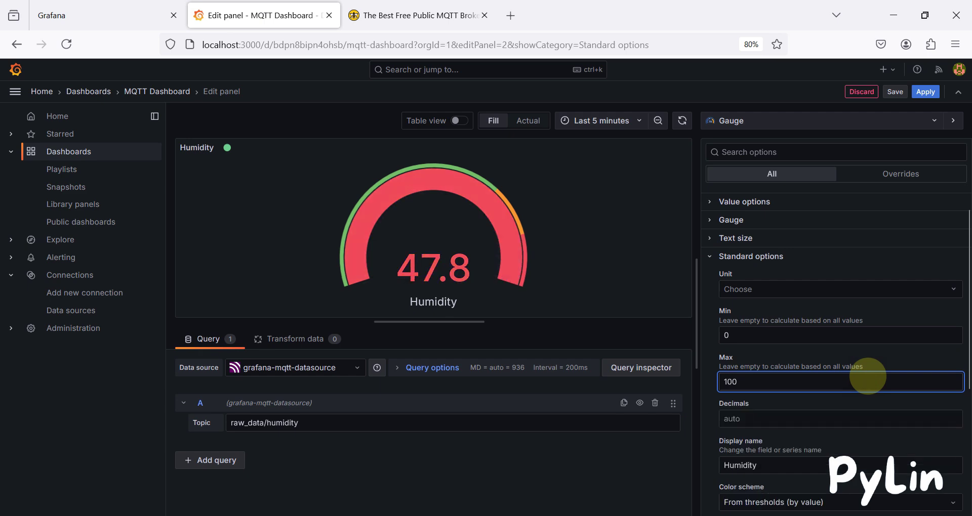
pyautogui.scroll(-4, 892, 410)
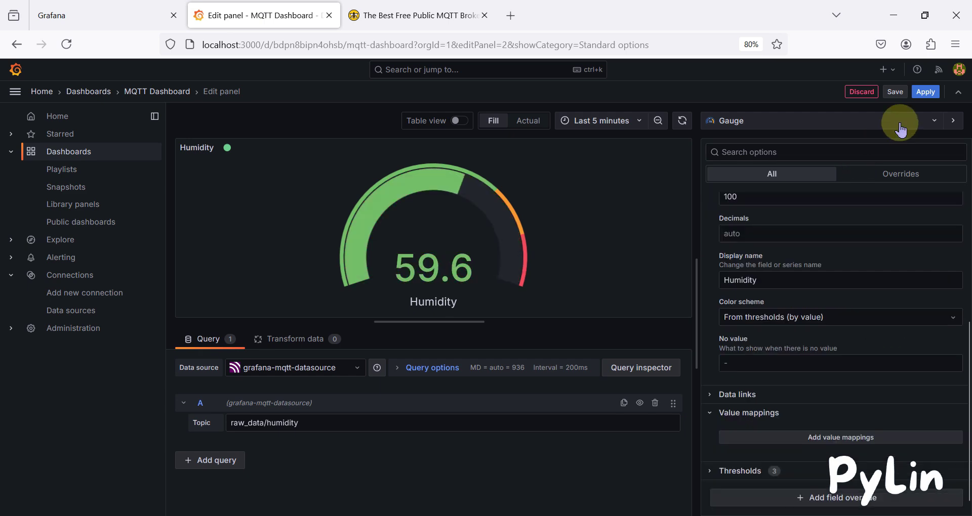
# - Apply the Humidity panel changes and save the MQTT Dashboard
pyautogui.click(920, 95)
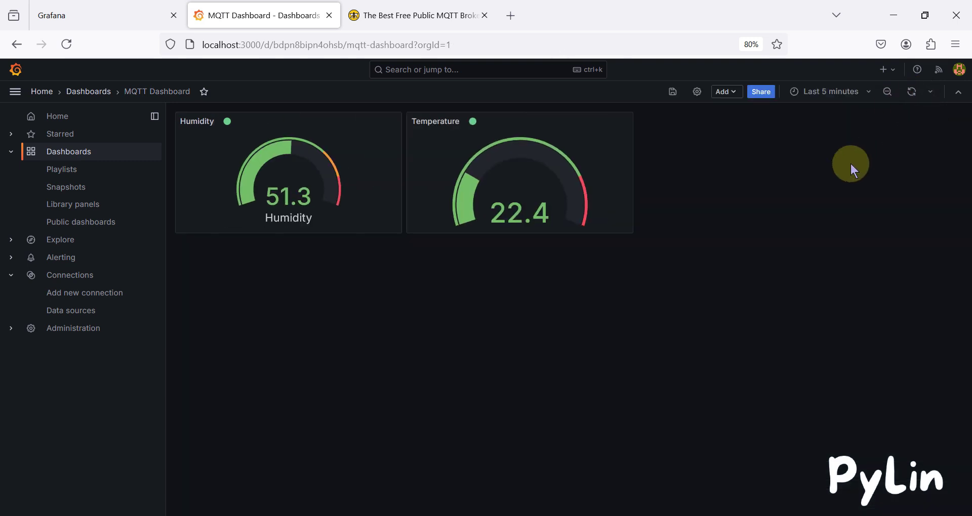
pyautogui.click(672, 92)
pyautogui.click(560, 259)
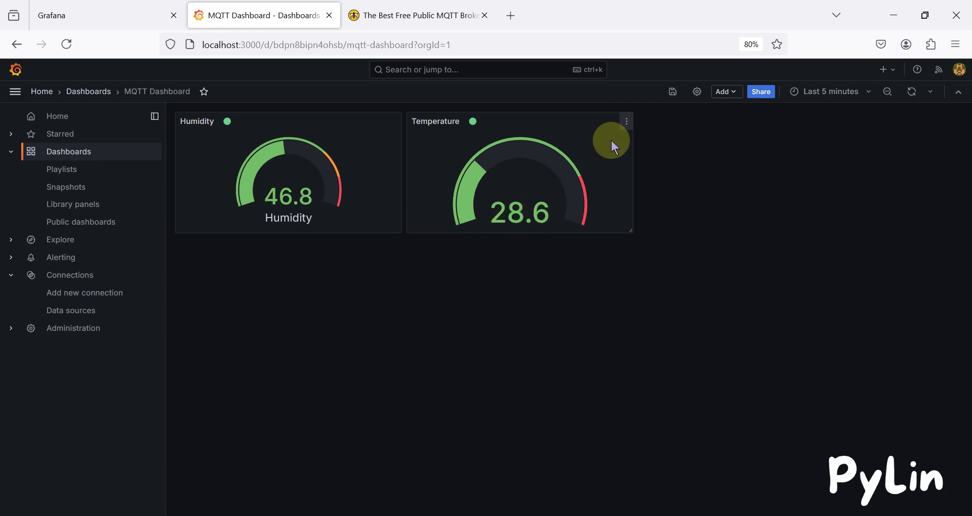
pyautogui.click(626, 122)
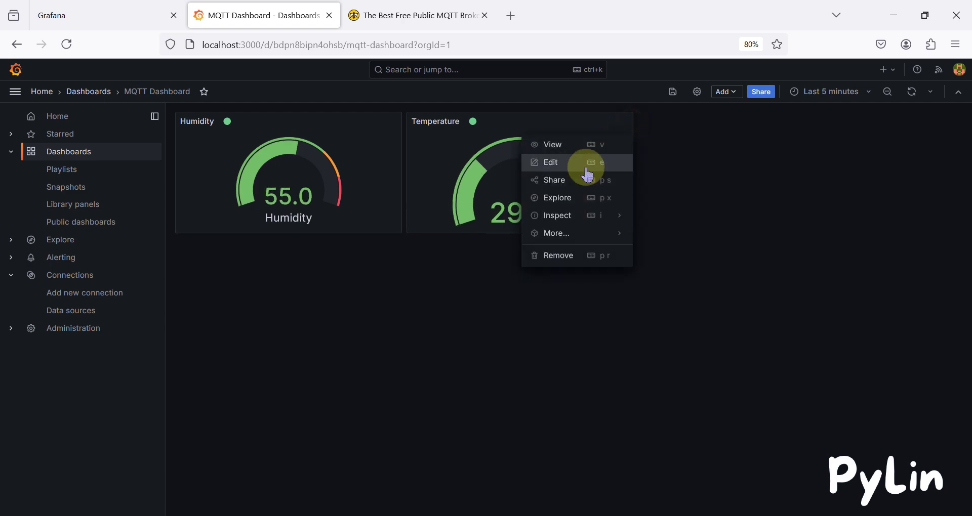
# - Set the Temperature gauge's display name to 'Temperature'
pyautogui.click(586, 160)
pyautogui.doubleClick(294, 423)
pyautogui.hotkey('ctrl', 'c')
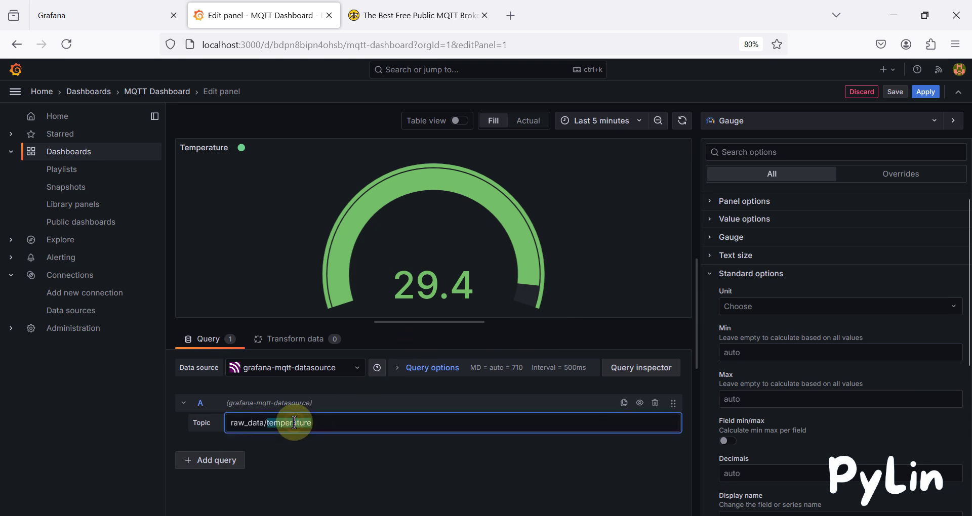
pyautogui.scroll(-5, 778, 372)
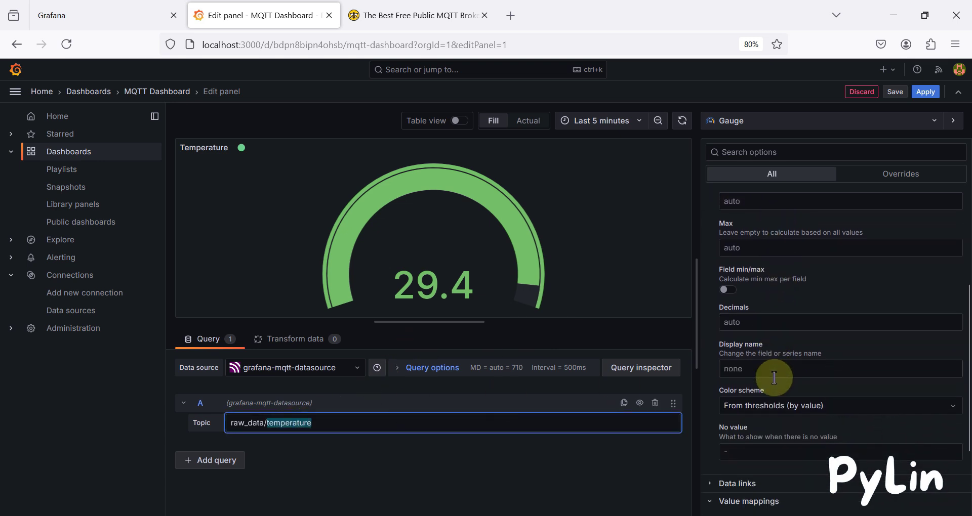
pyautogui.click(744, 360)
pyautogui.hotkey('ctrl', 'v')
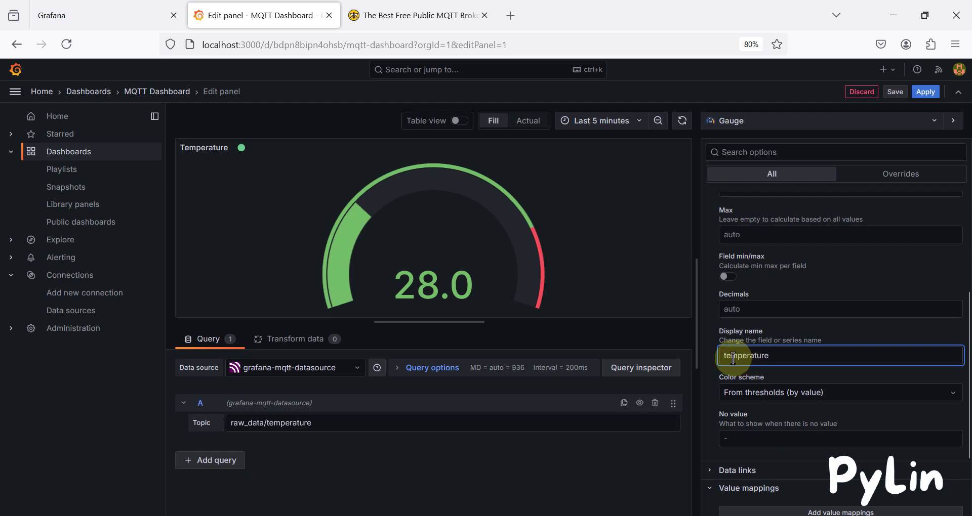
pyautogui.moveTo(721, 355); pyautogui.dragTo(741, 346)
pyautogui.write('T')
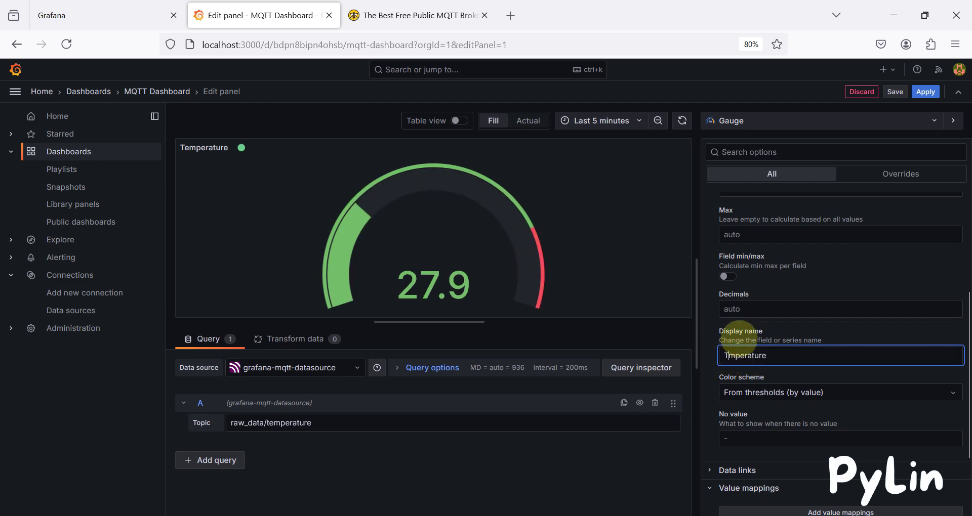
pyautogui.write('e')
pyautogui.click(775, 377)
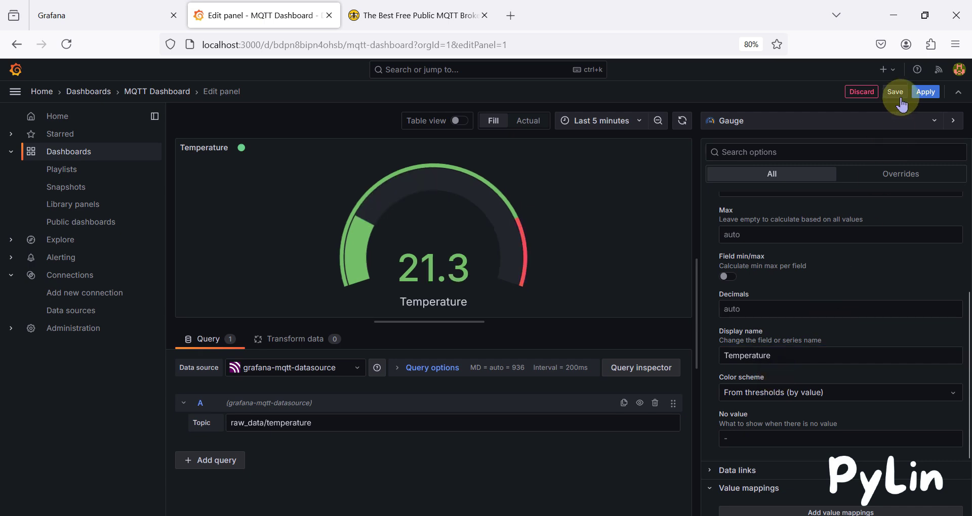
# - Save the MQTT Dashboard, reopen it from Dashboards, and view raw_data/temperature in MQTT Explorer
pyautogui.click(902, 102)
pyautogui.click(561, 261)
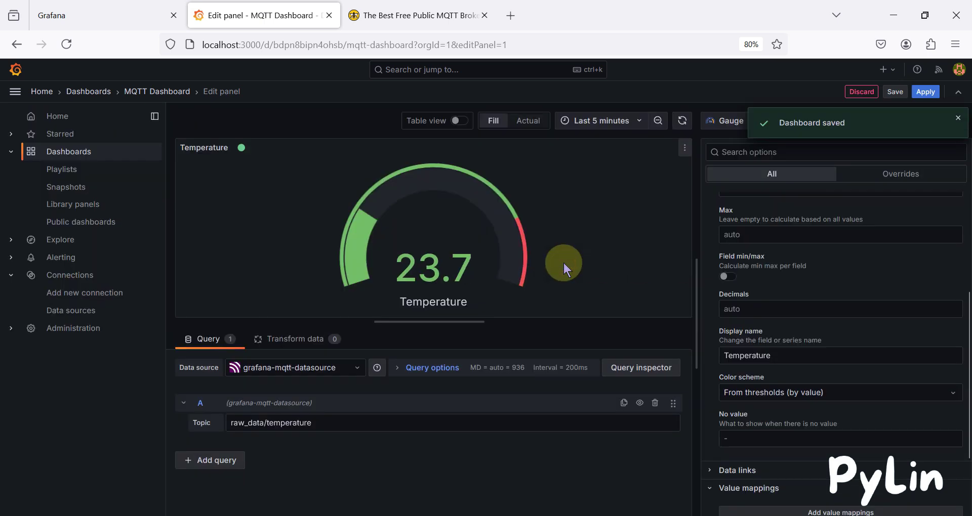
pyautogui.click(69, 152)
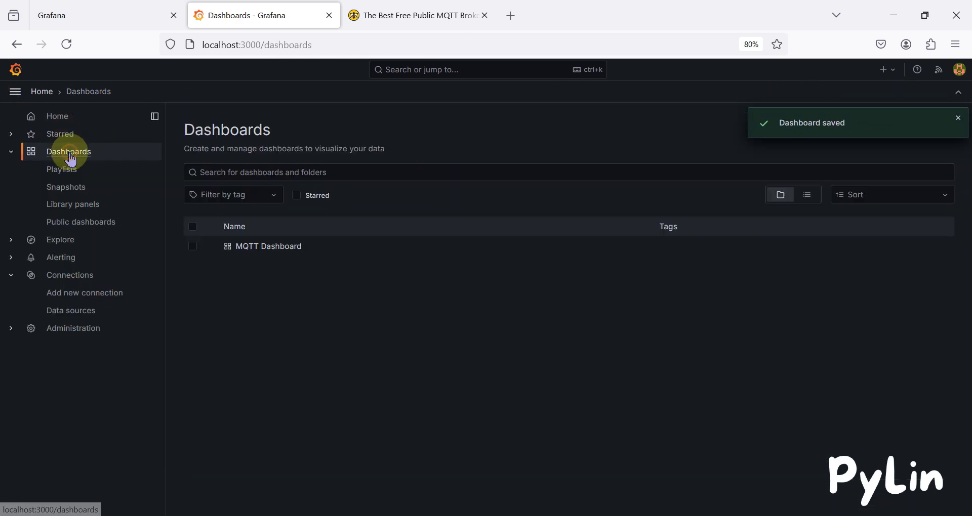
pyautogui.click(284, 247)
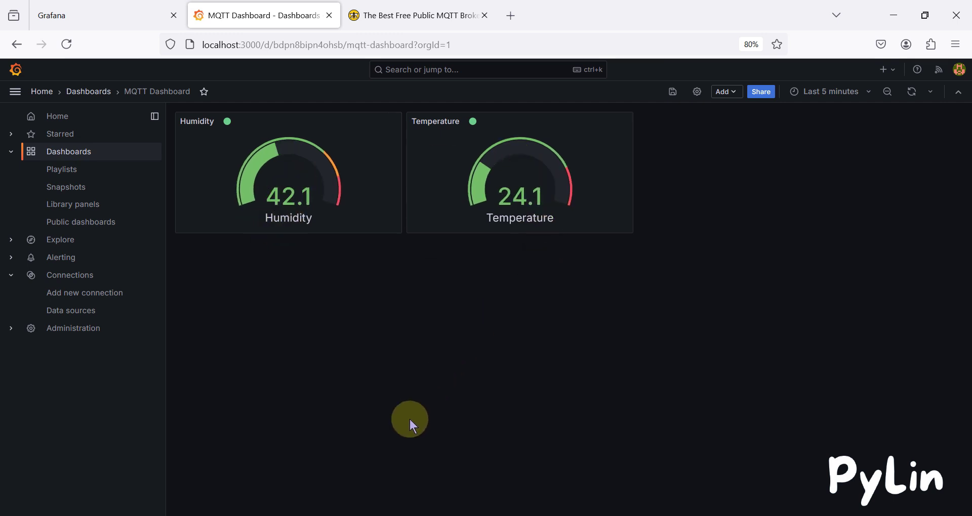
pyautogui.hotkey('alt', 'Tab')
pyautogui.click(215, 108)
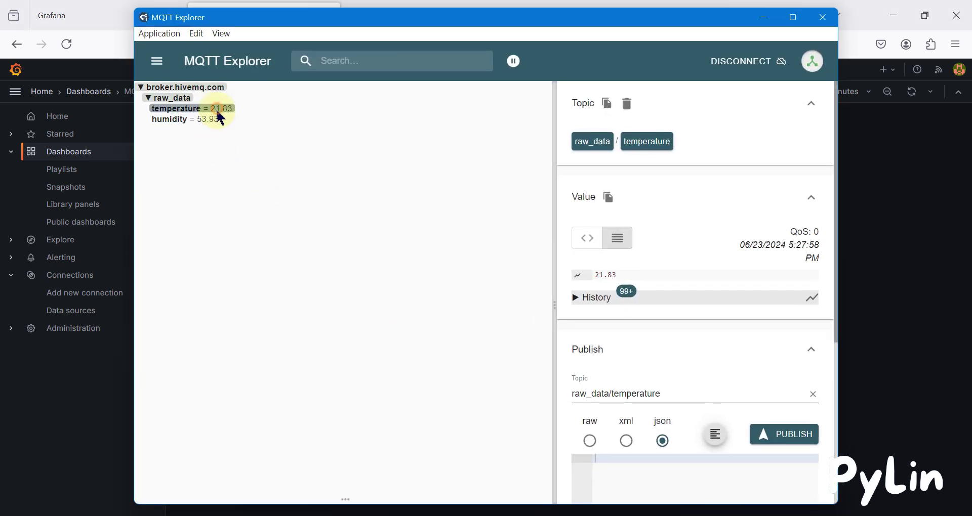
# - Check the raw_data humidity and temperature values with MQTT Explorer moved beside the gauges
pyautogui.click(218, 121)
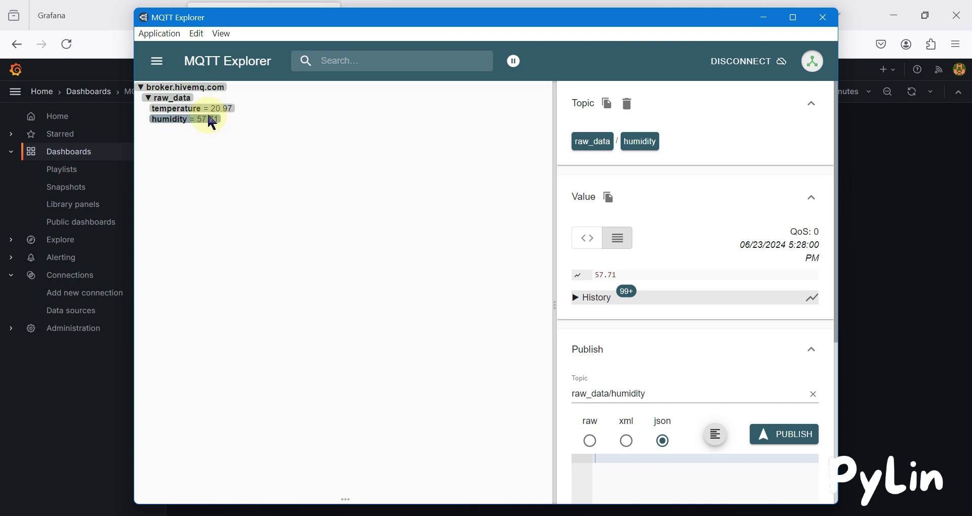
pyautogui.click(181, 110)
pyautogui.moveTo(416, 17); pyautogui.dragTo(644, 245)
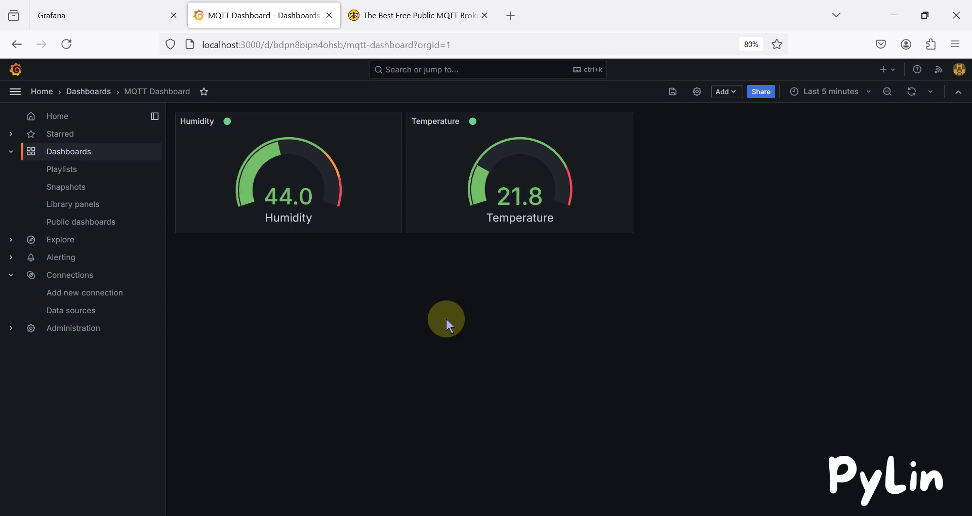
pyautogui.click(16, 90)
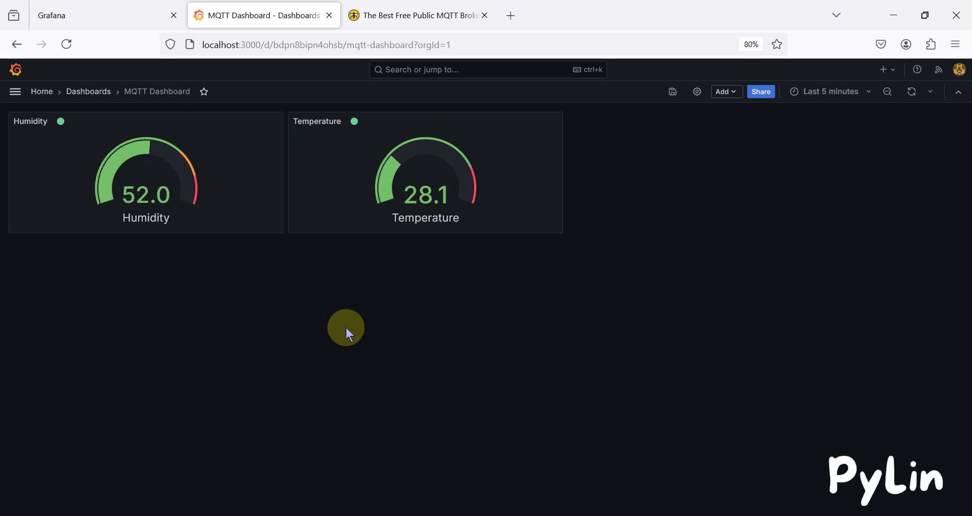
# - Compare the raw_data/humidity and raw_data/temperature values again against the Grafana gauges
pyautogui.hotkey('alt', 'Tab')
pyautogui.click(409, 348)
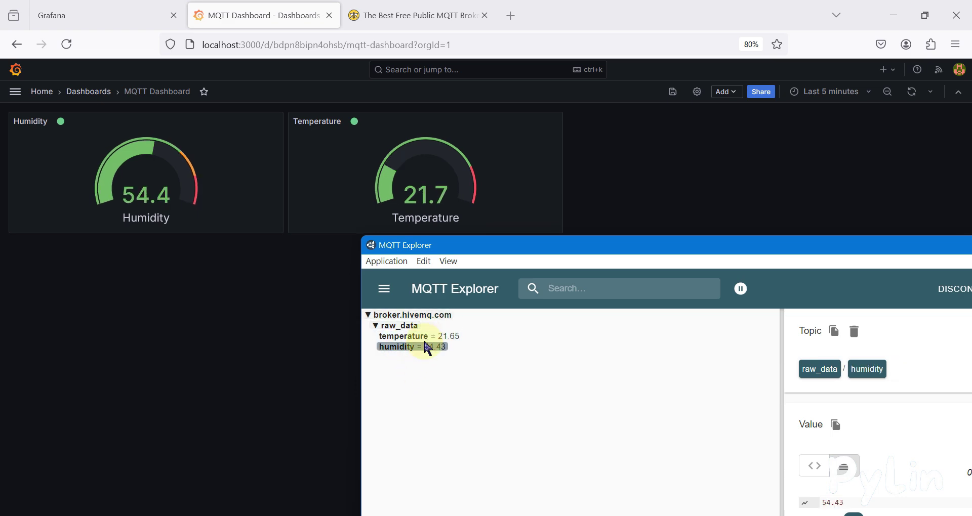
pyautogui.click(387, 336)
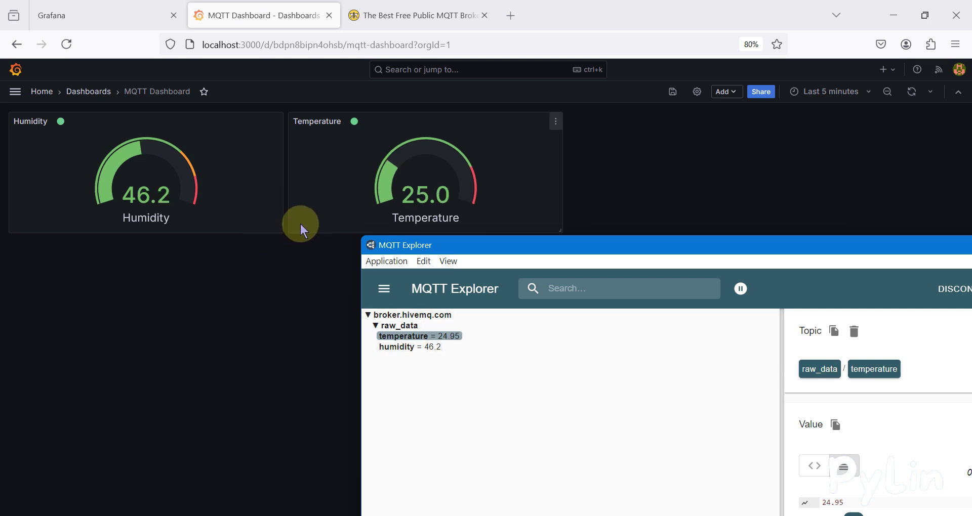
pyautogui.click(415, 348)
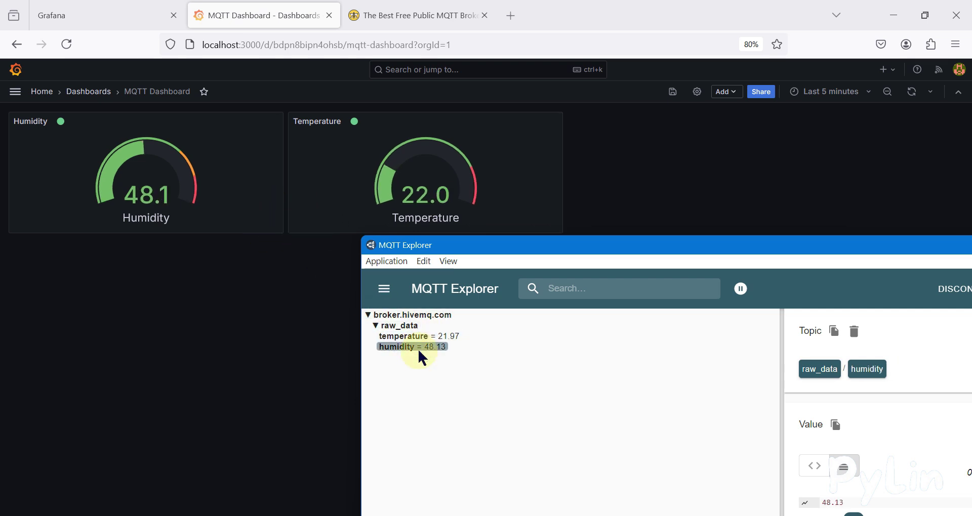
pyautogui.click(412, 336)
pyautogui.moveTo(499, 250); pyautogui.dragTo(572, 112)
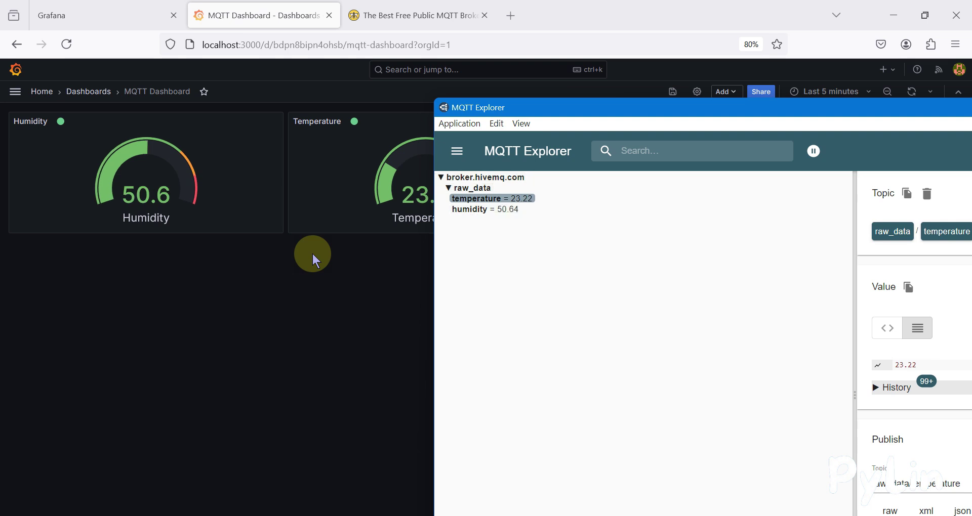
pyautogui.moveTo(792, 105); pyautogui.dragTo(444, 113)
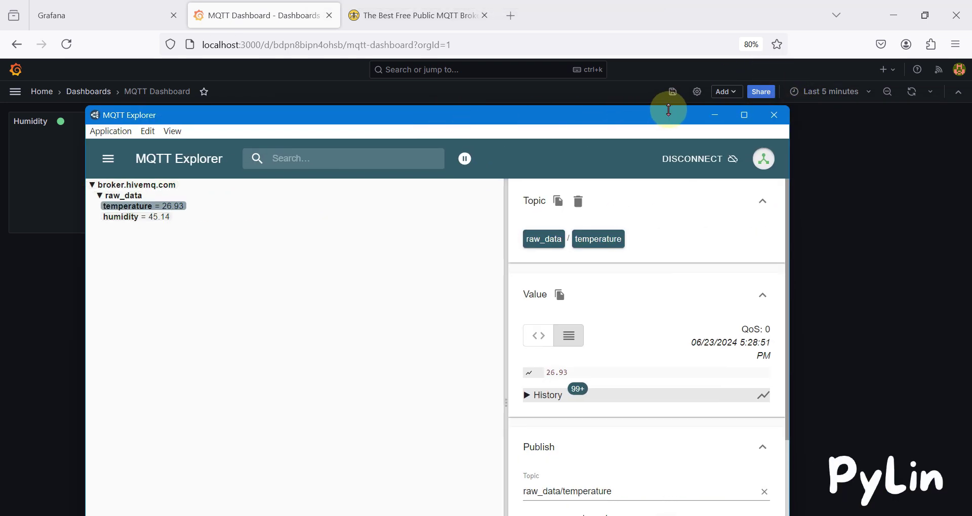
# - Minimize MQTT Explorer and the browser to show the desktop
pyautogui.click(711, 116)
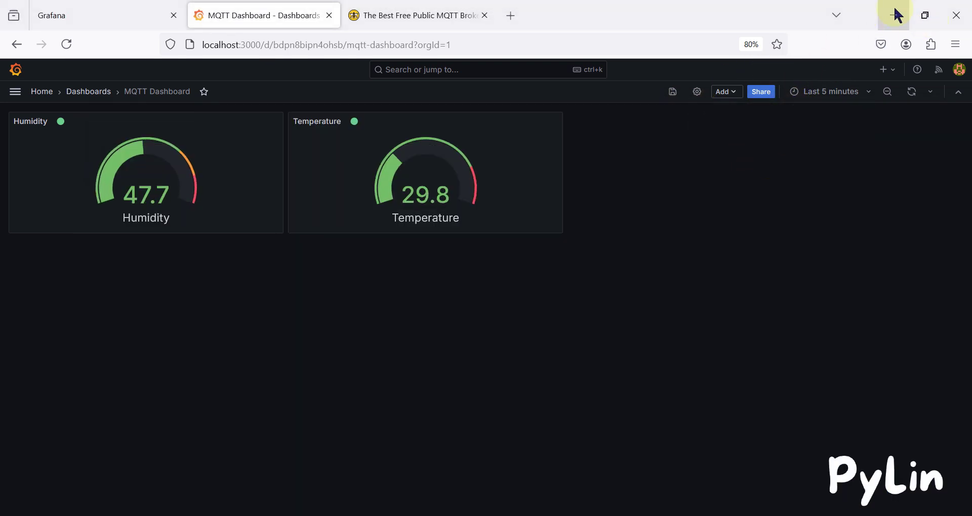
pyautogui.click(894, 15)
pyautogui.click(416, 183)
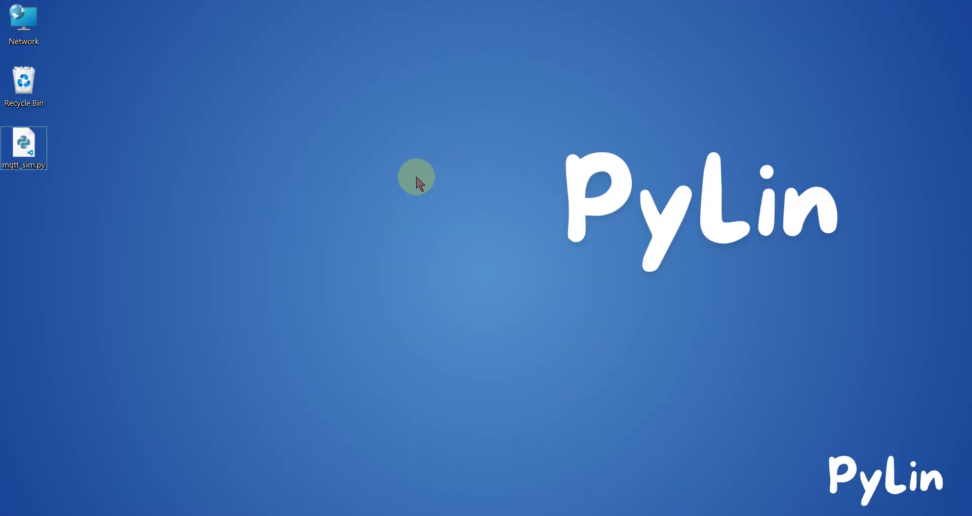